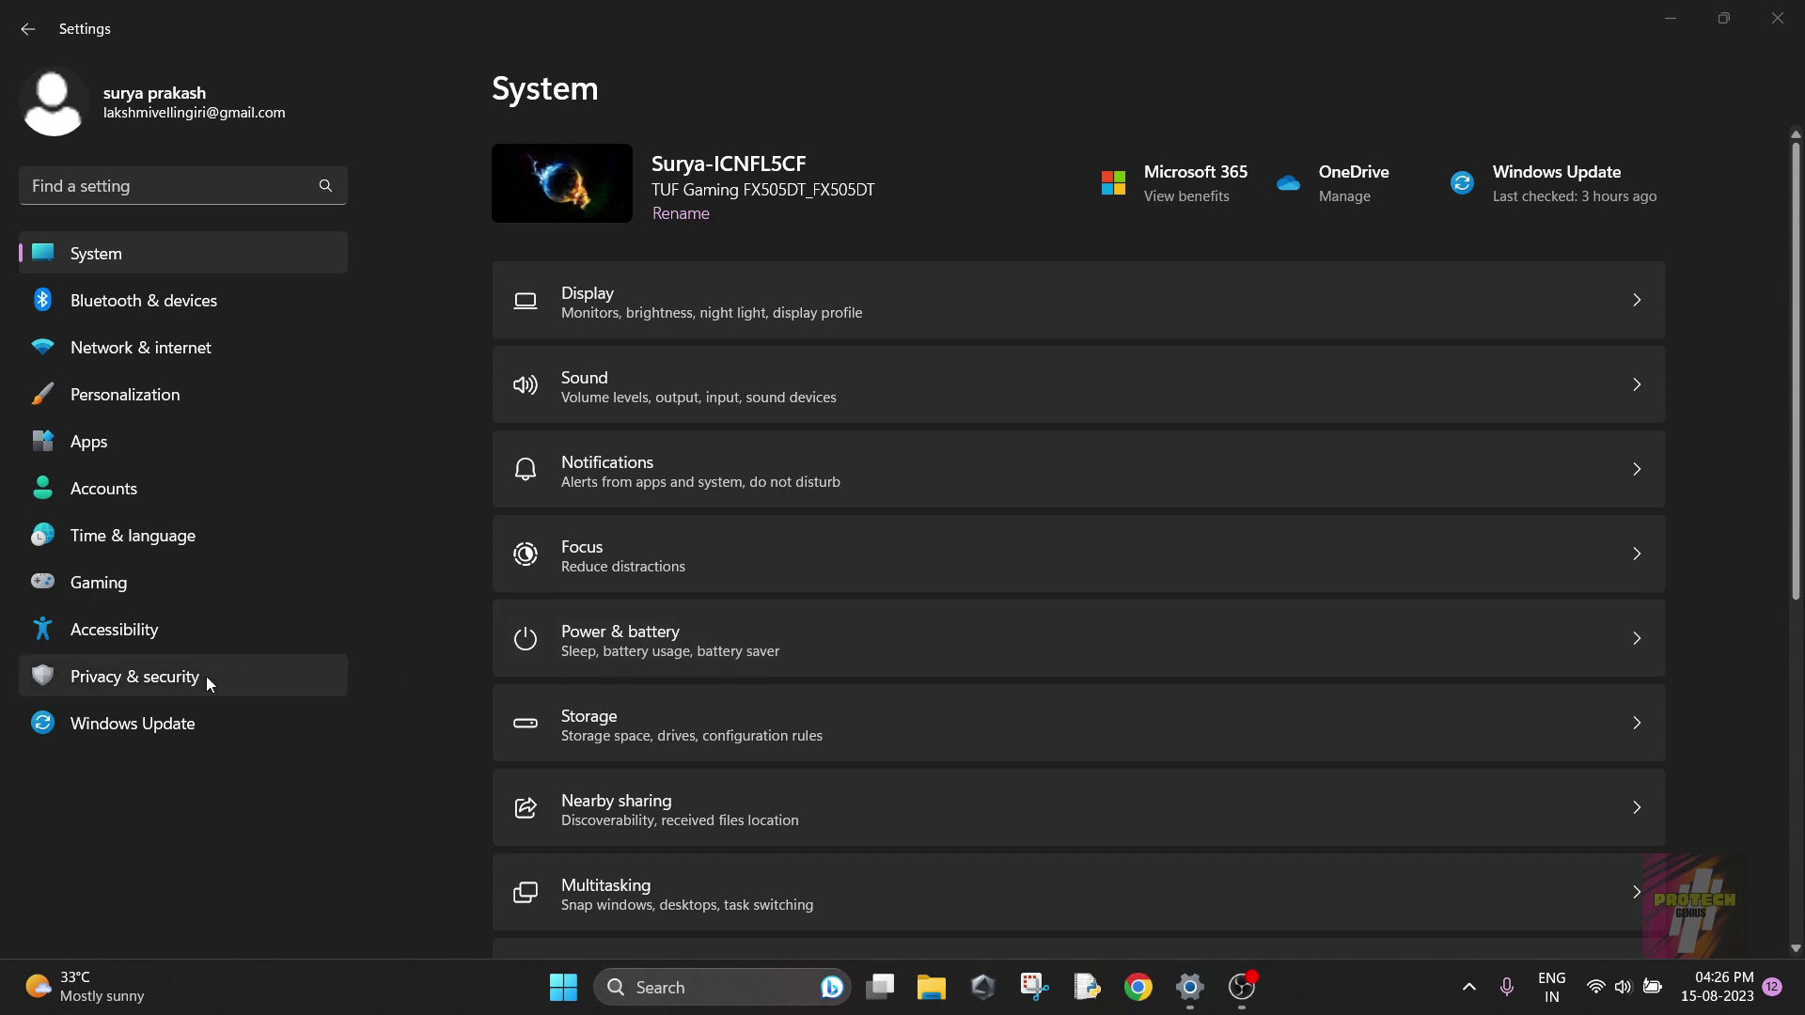
Step: Open the Search permissions page under Privacy & security in Windows Settings
{"action": "left_click", "coordinate": [182, 682]}
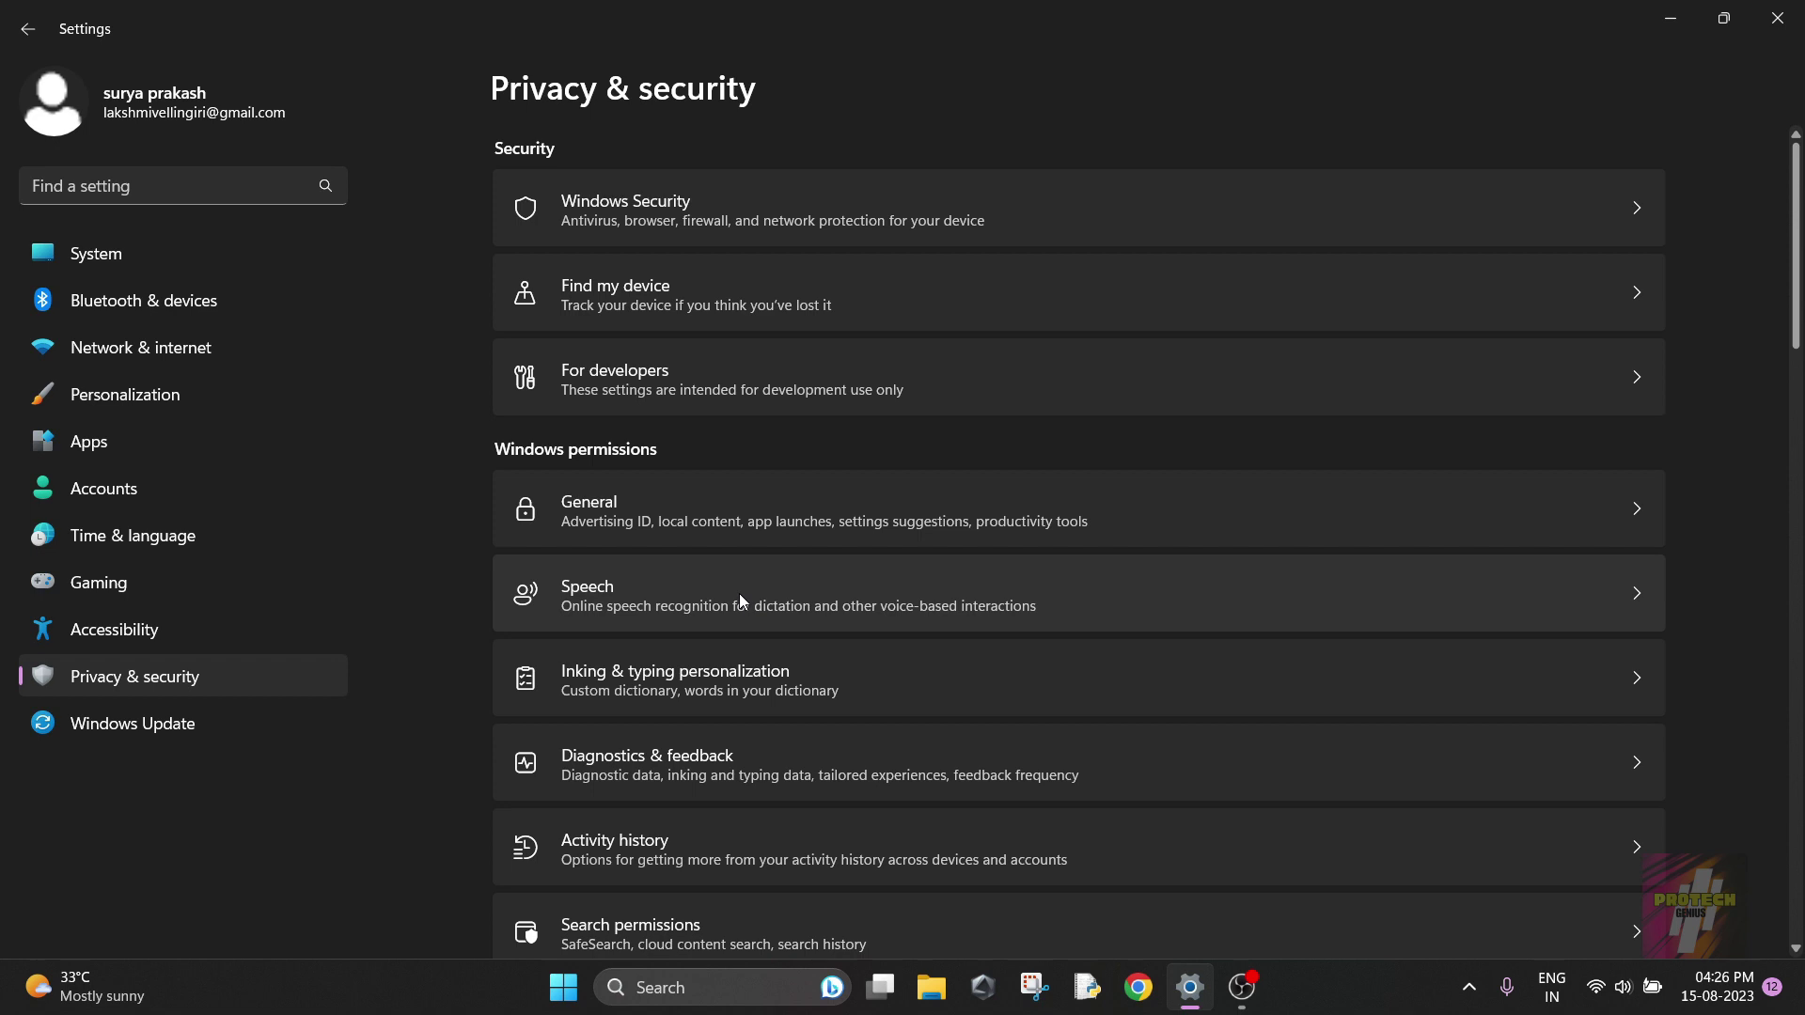
{"action": "scroll", "coordinate": [739, 595], "scroll_direction": "down", "scroll_amount": 3}
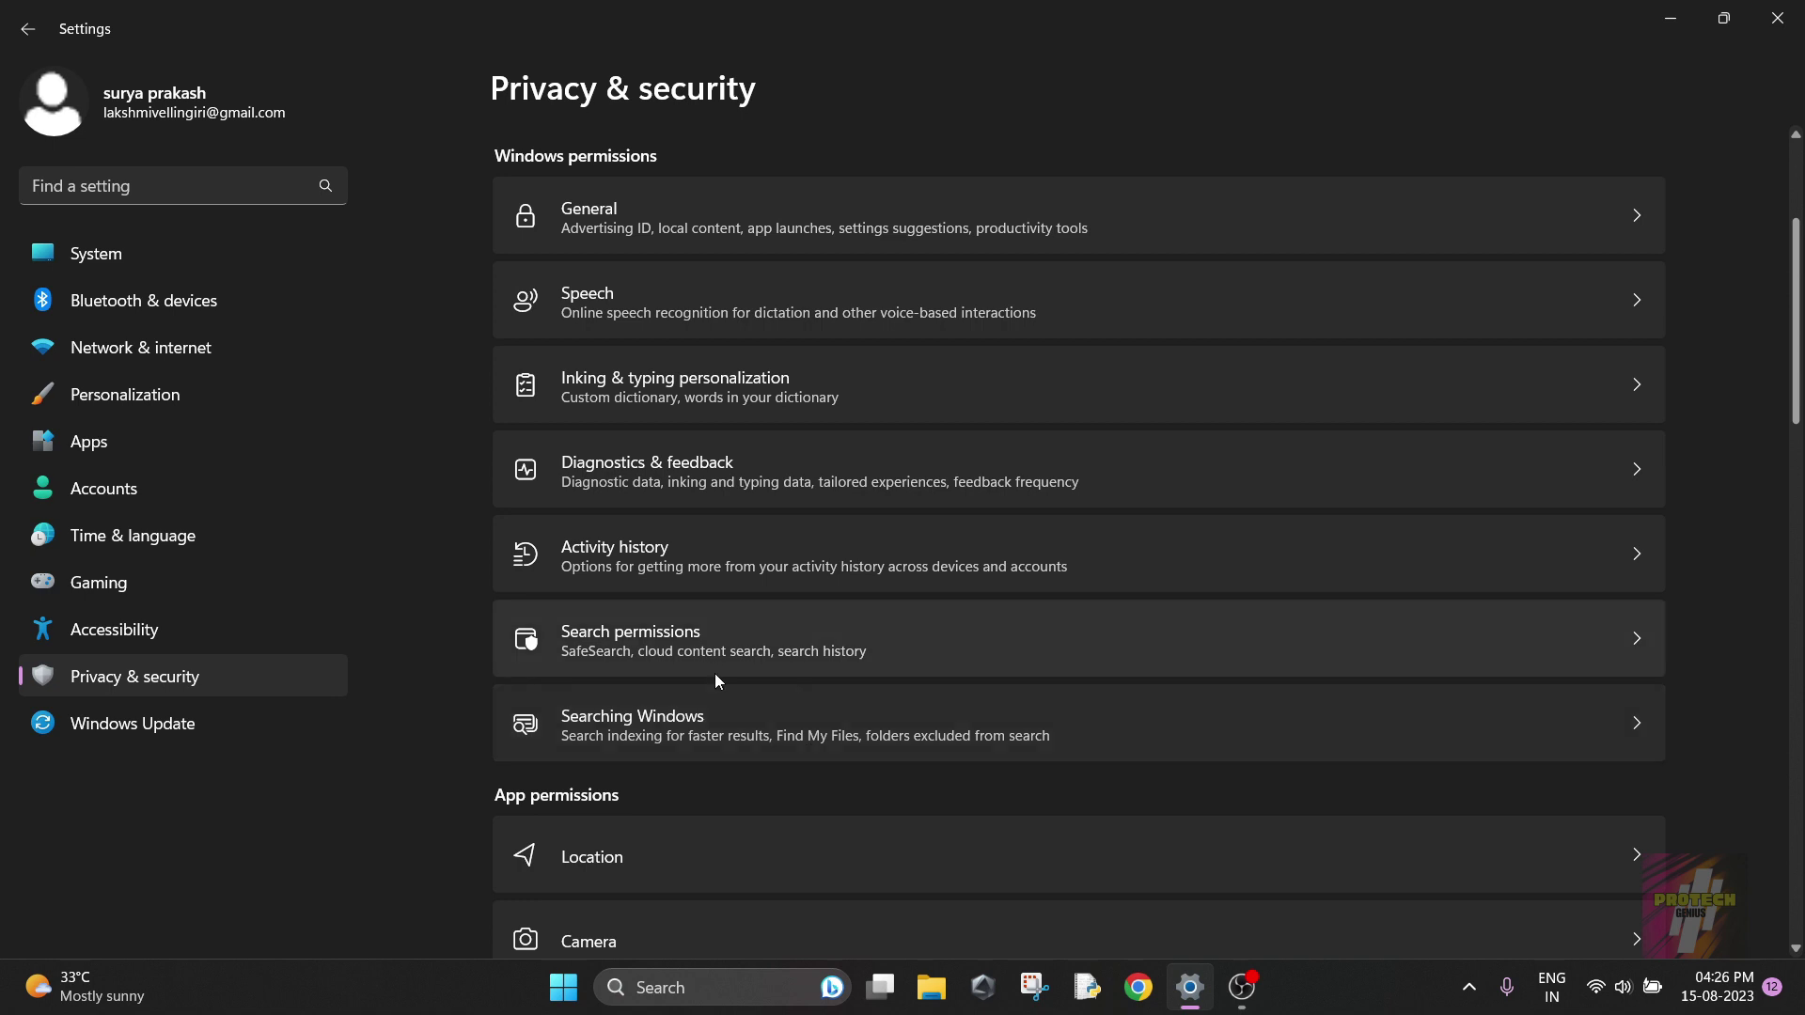
{"action": "left_click", "coordinate": [710, 639]}
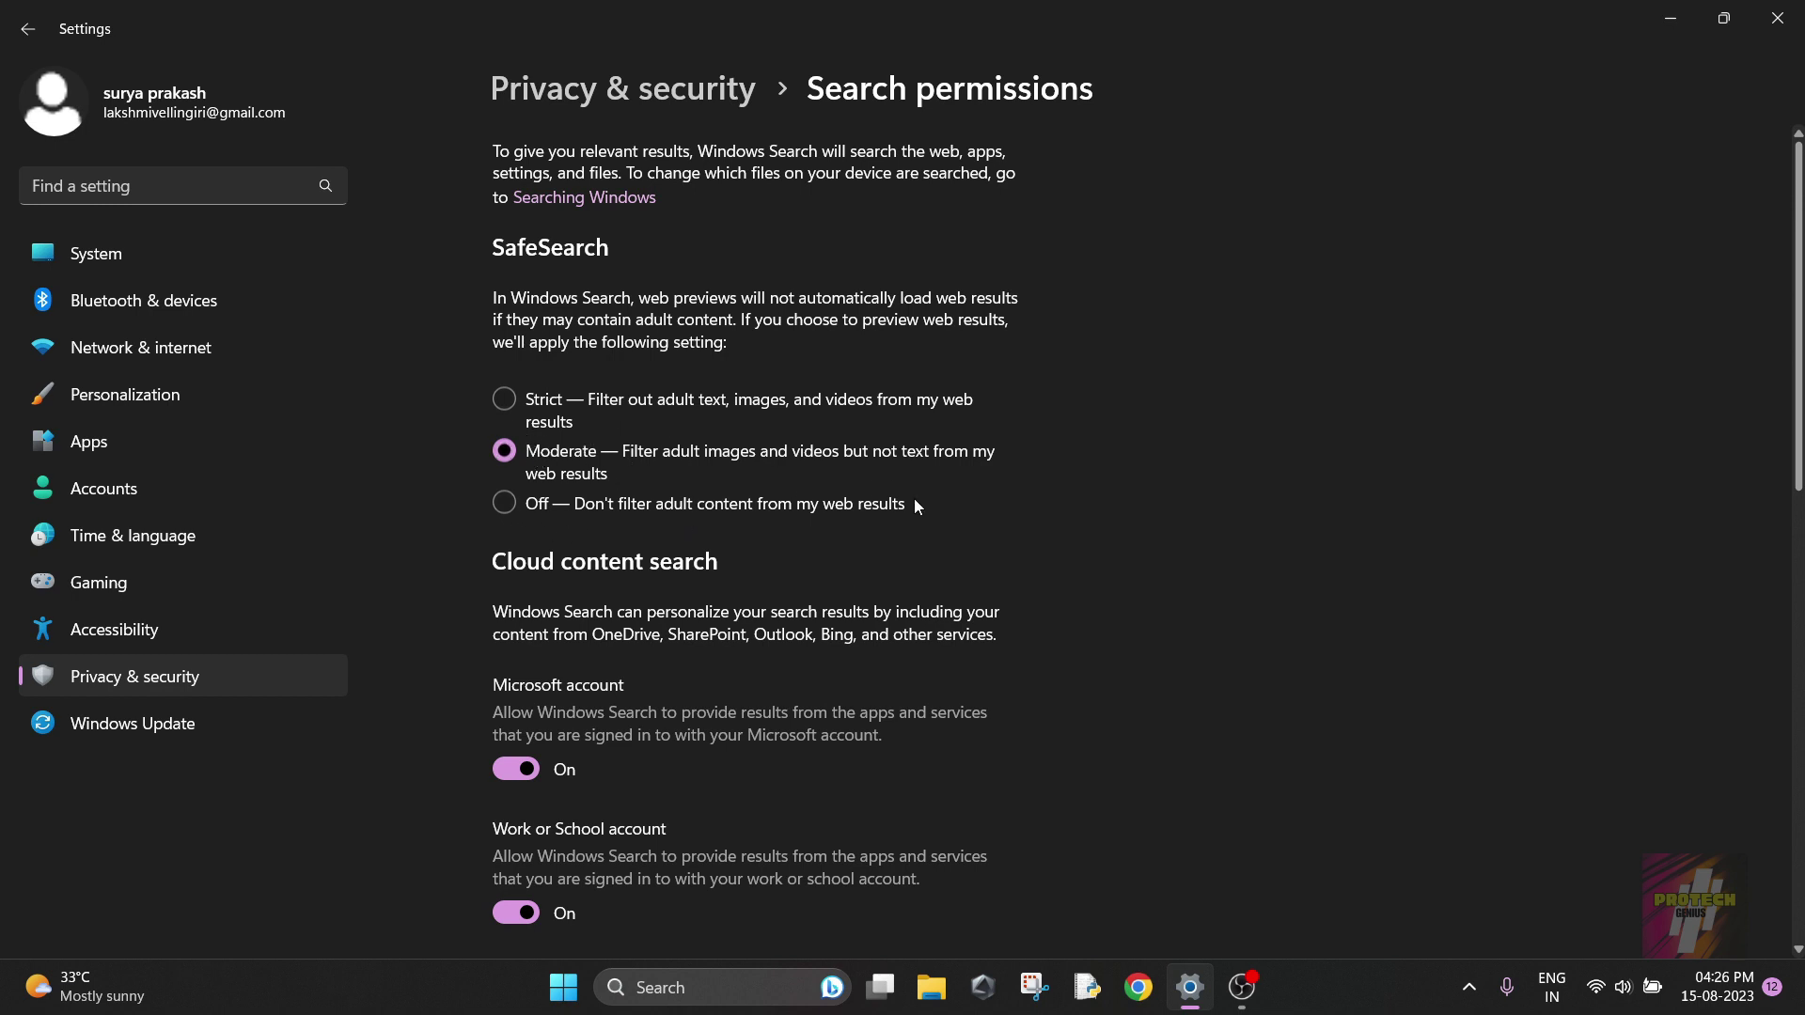
Step: Review the SafeSearch options, leaving SafeSearch at Moderate
{"action": "left_click", "coordinate": [535, 505]}
{"action": "scroll", "coordinate": [725, 573], "scroll_direction": "down", "scroll_amount": 10}
{"action": "scroll", "coordinate": [729, 581], "scroll_direction": "up", "scroll_amount": 10}
Step: Open Chrome's Settings and go to its Privacy and security page
{"action": "left_click", "coordinate": [1136, 995]}
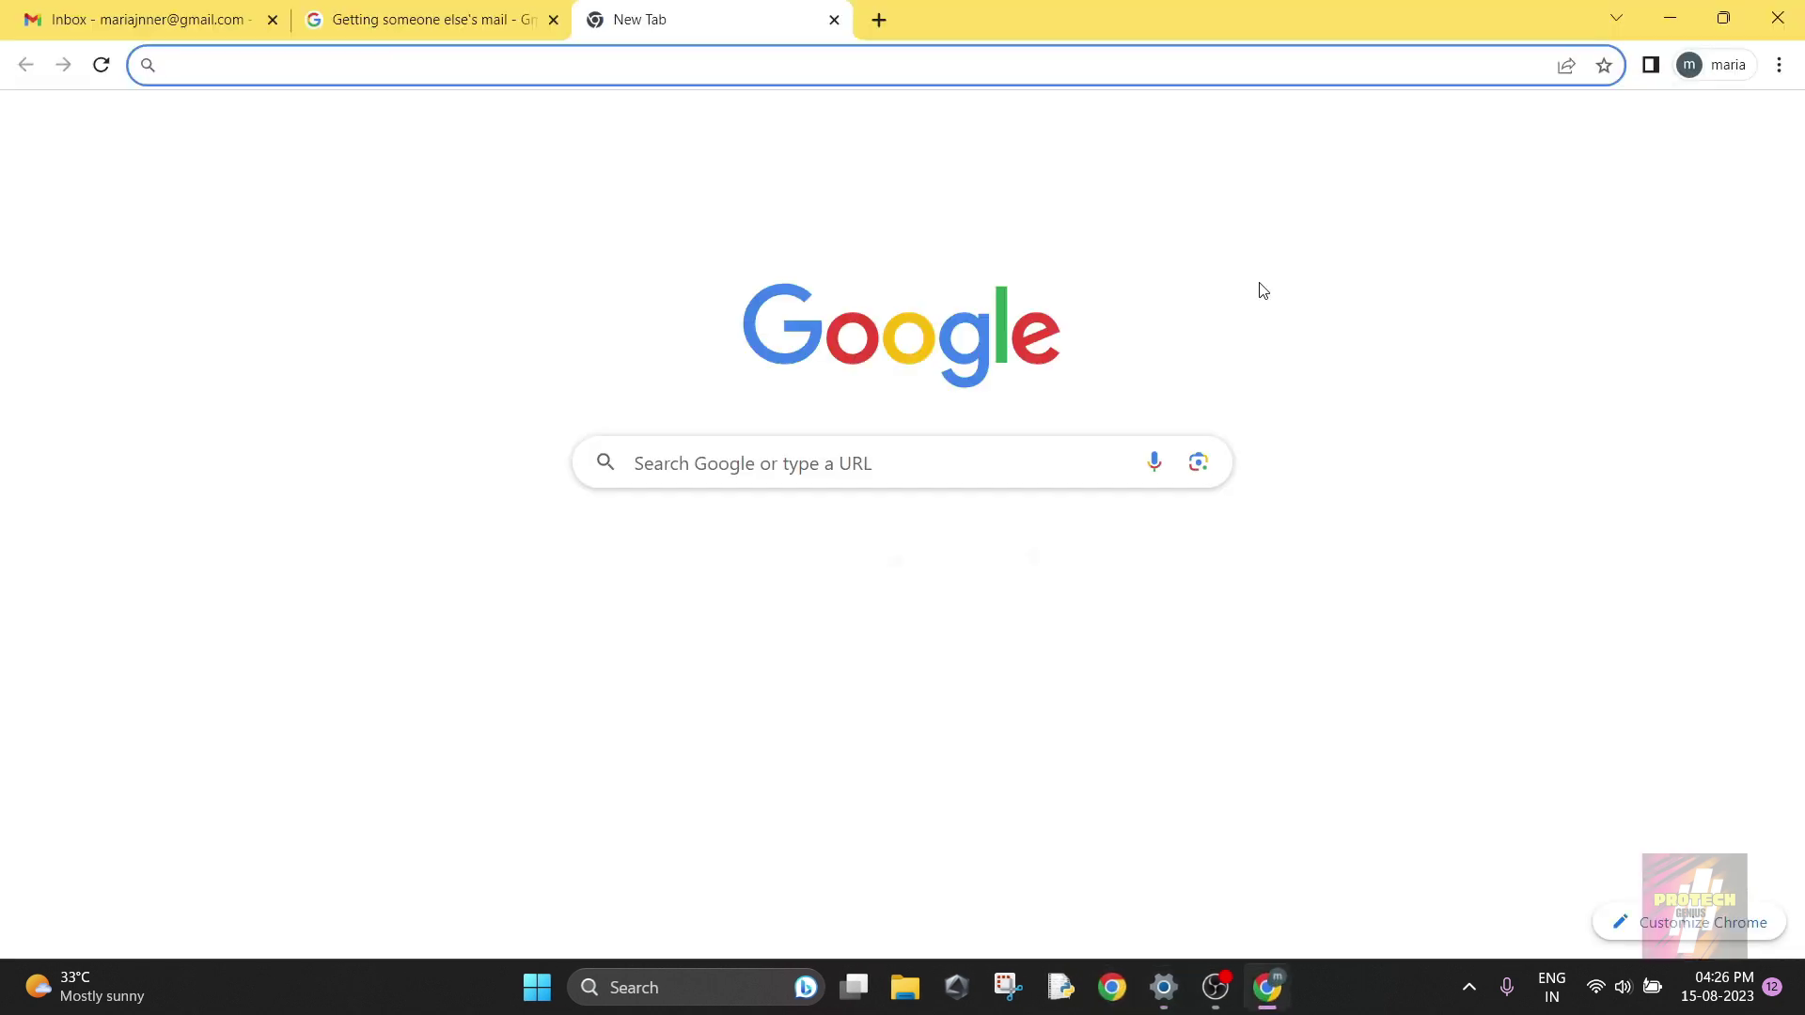
{"action": "left_click", "coordinate": [1780, 65]}
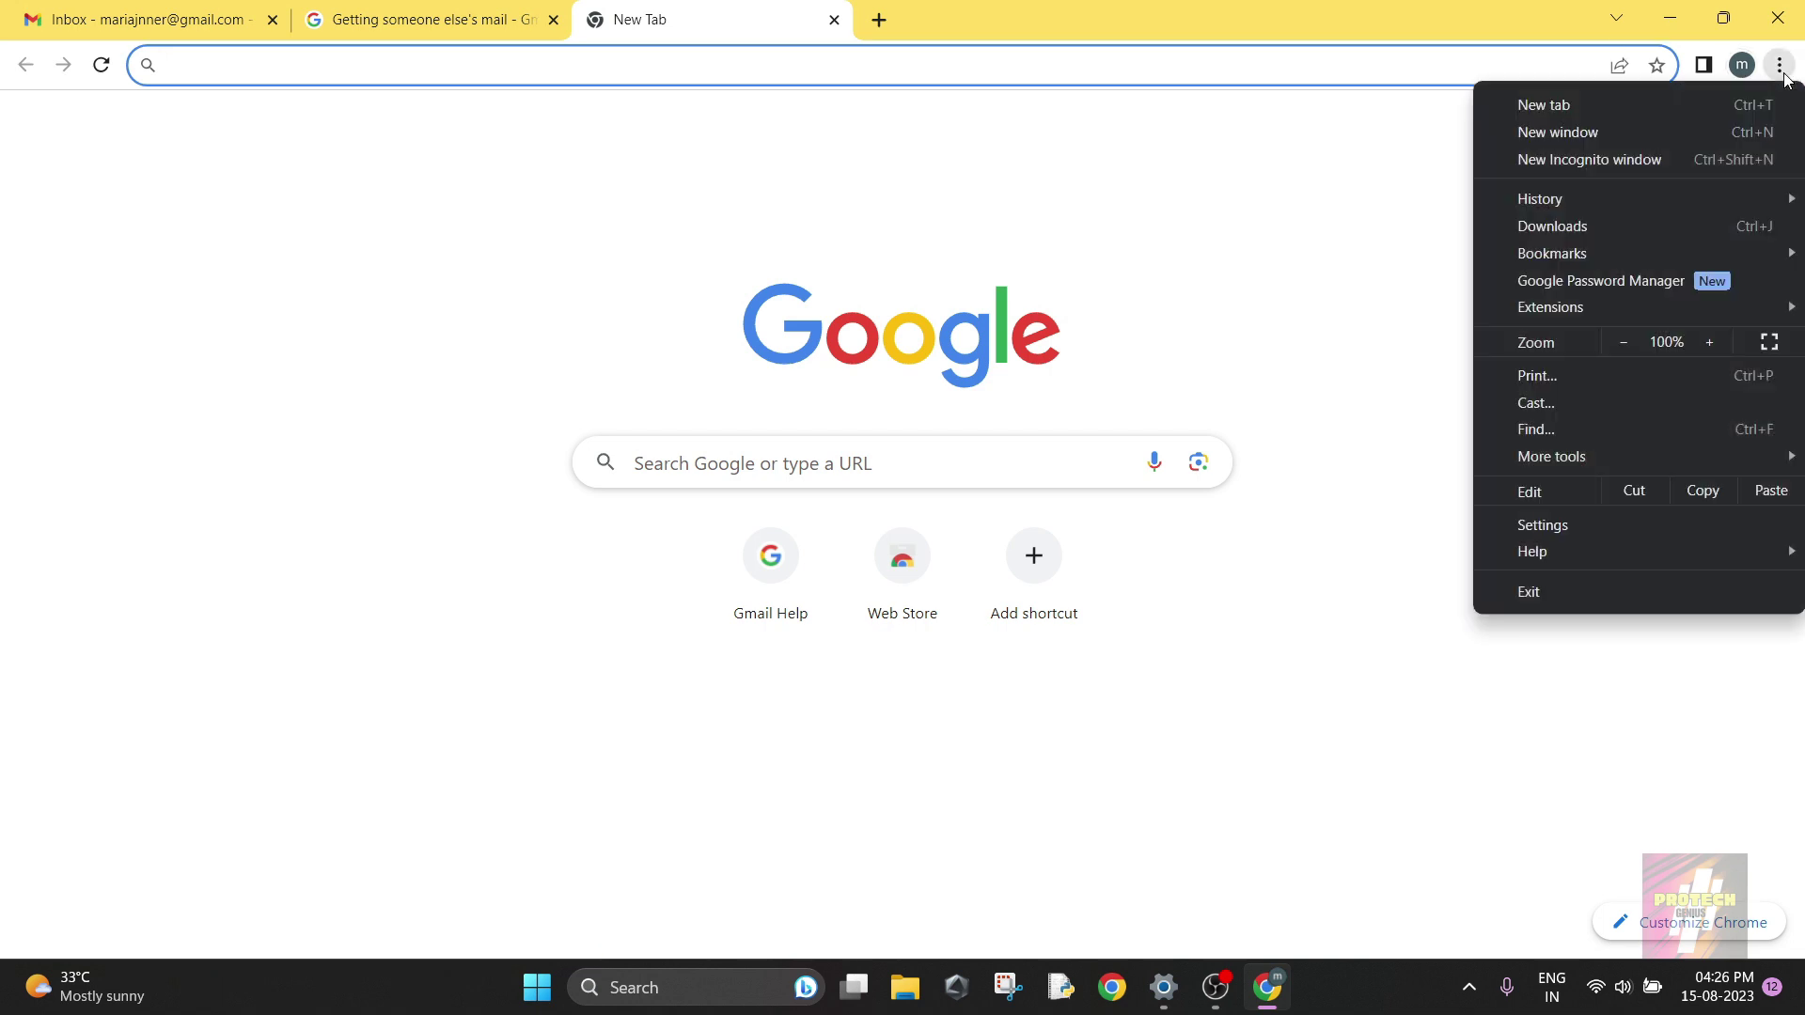
{"action": "left_click", "coordinate": [1553, 527]}
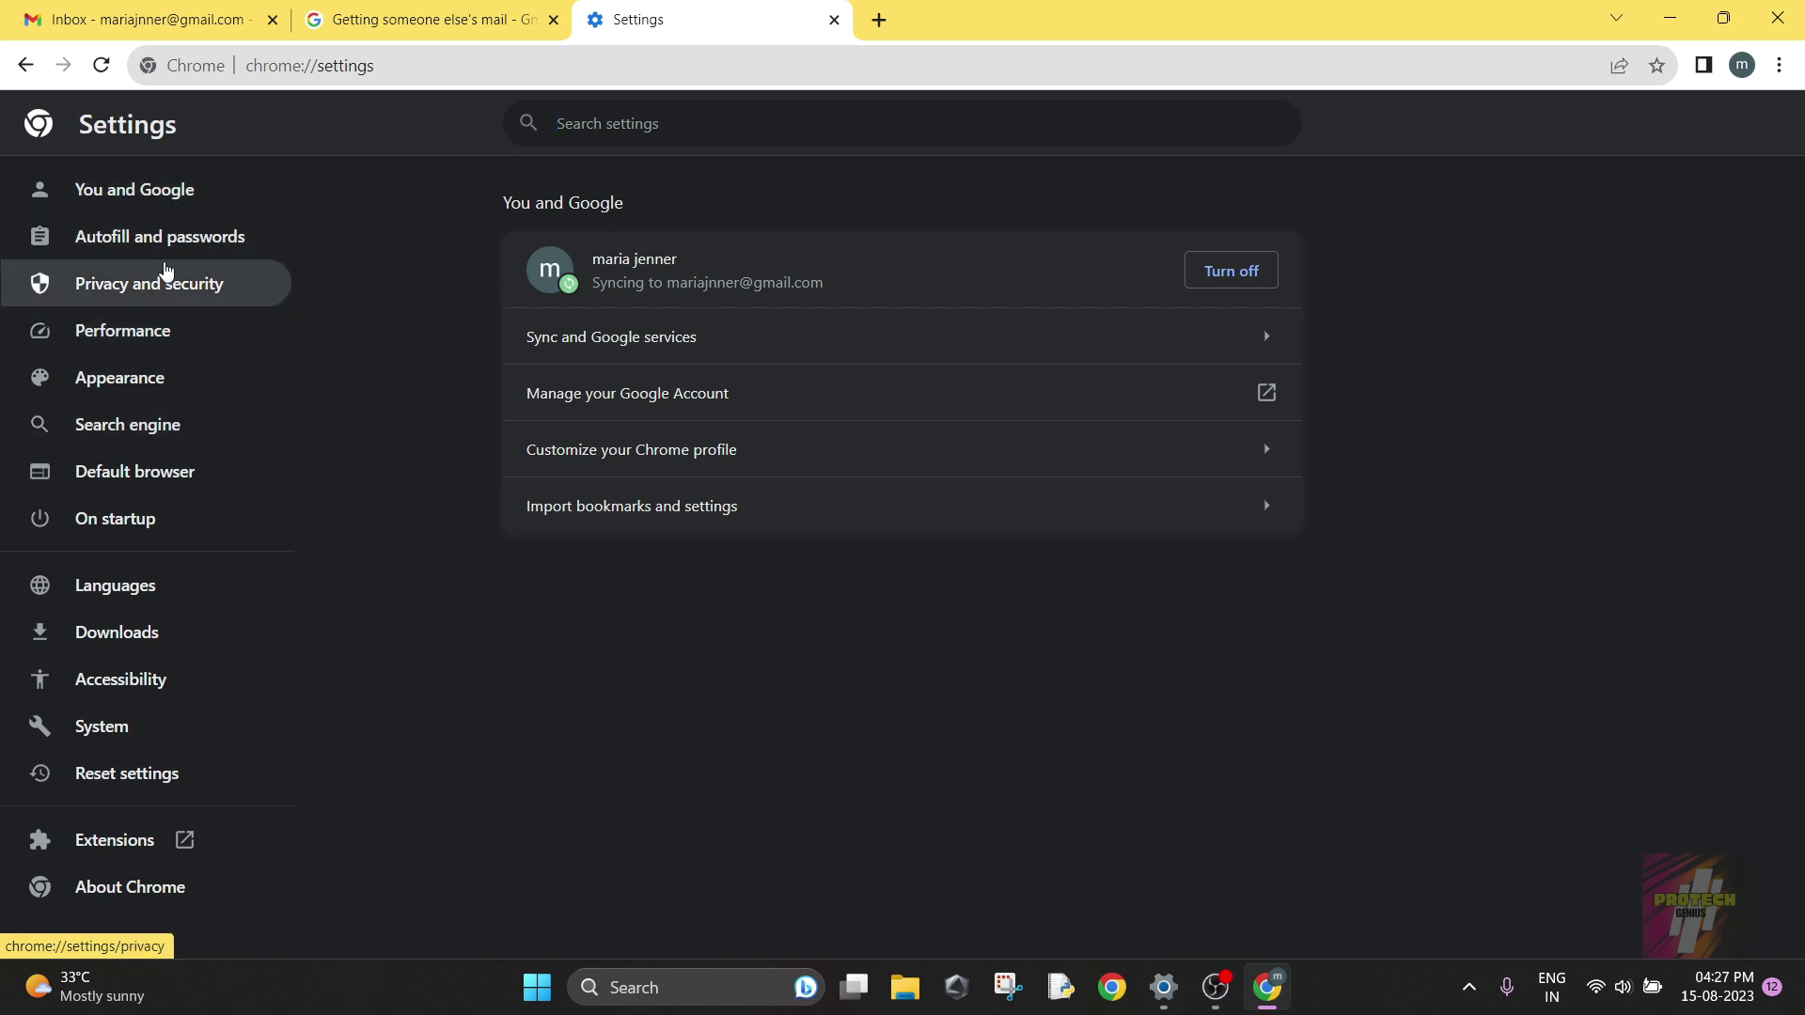
{"action": "left_click", "coordinate": [220, 288]}
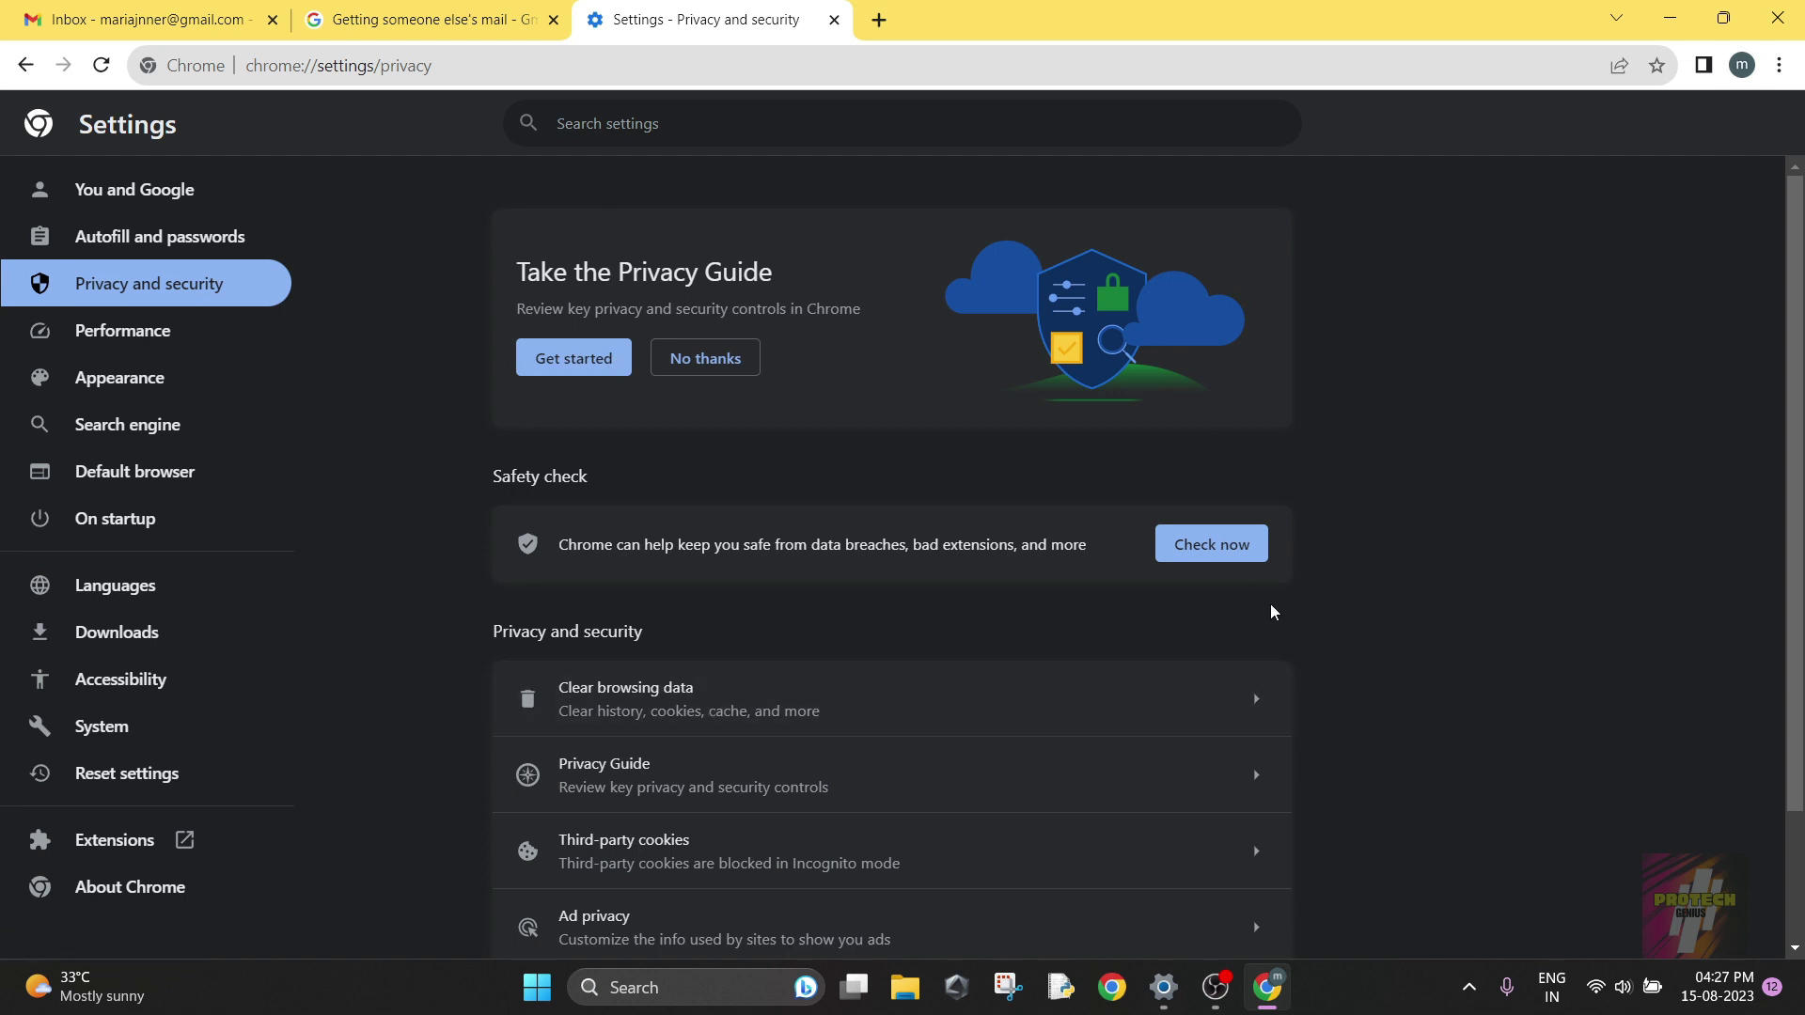
{"action": "scroll", "coordinate": [1271, 612], "scroll_direction": "down", "scroll_amount": 2}
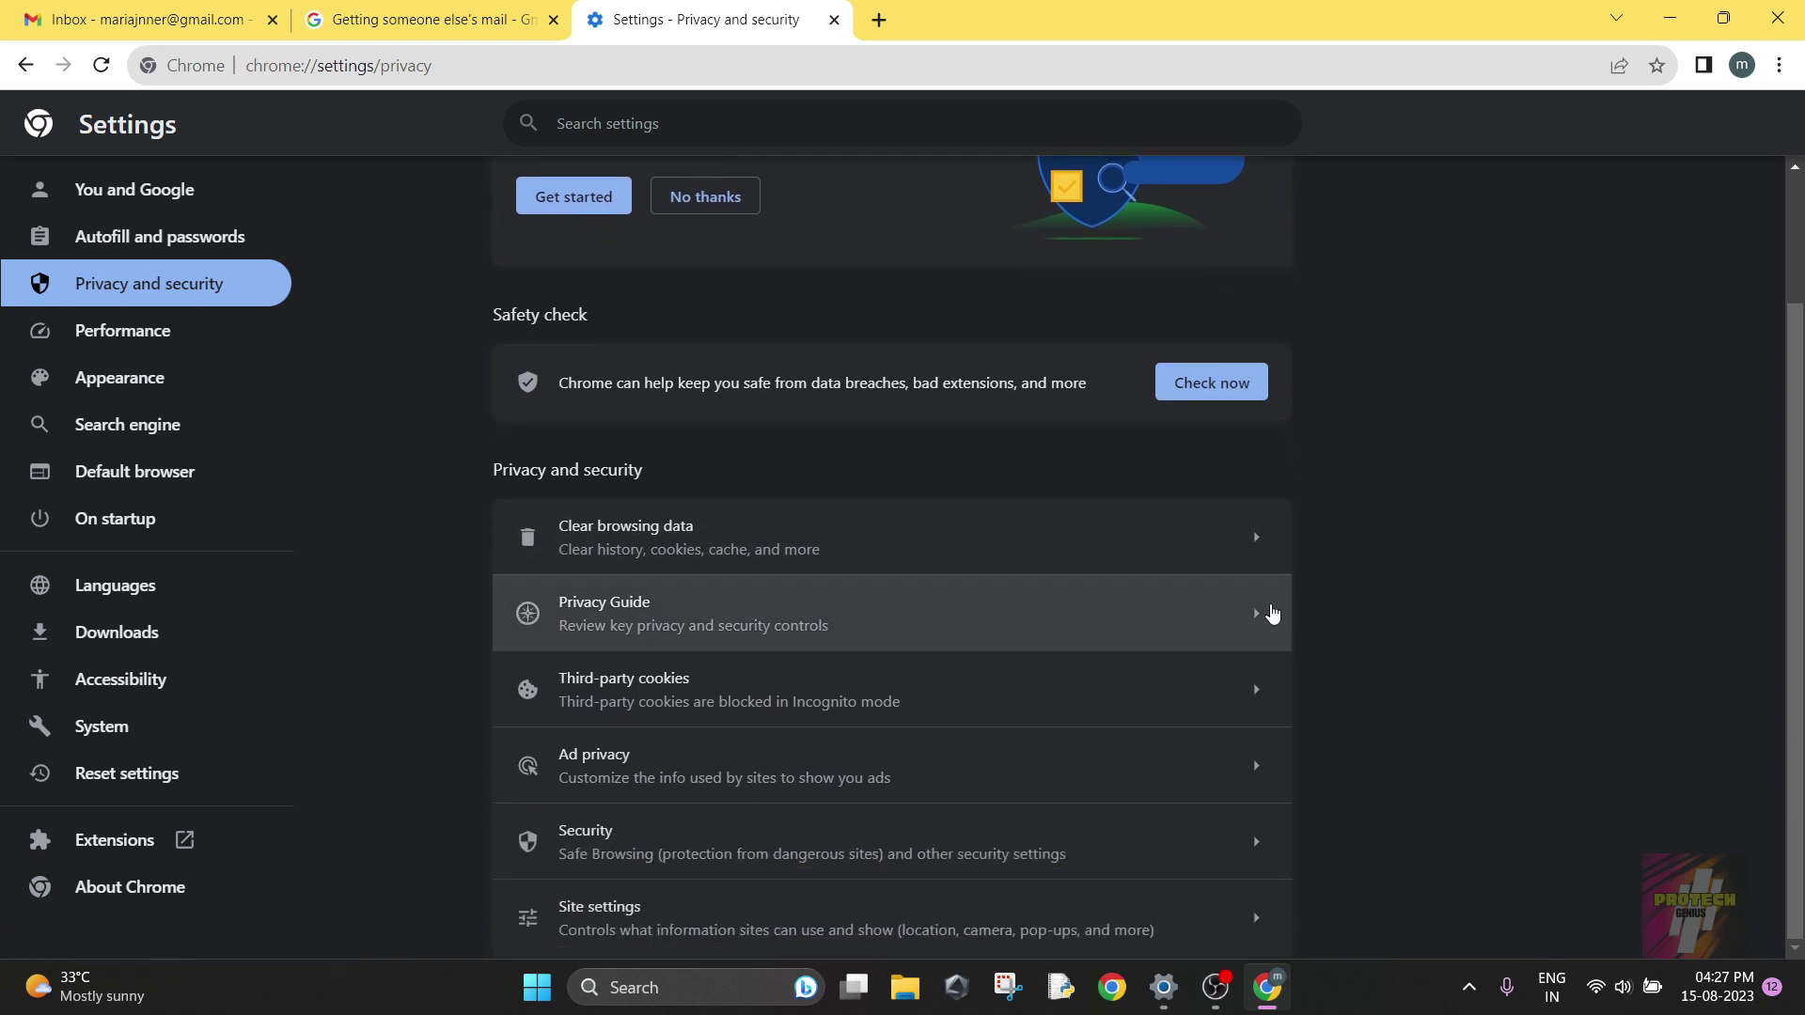
Step: Open Chrome's Security page and read the Enhanced protection details, keeping Safe Browsing on Standard protection
{"action": "left_click", "coordinate": [900, 850]}
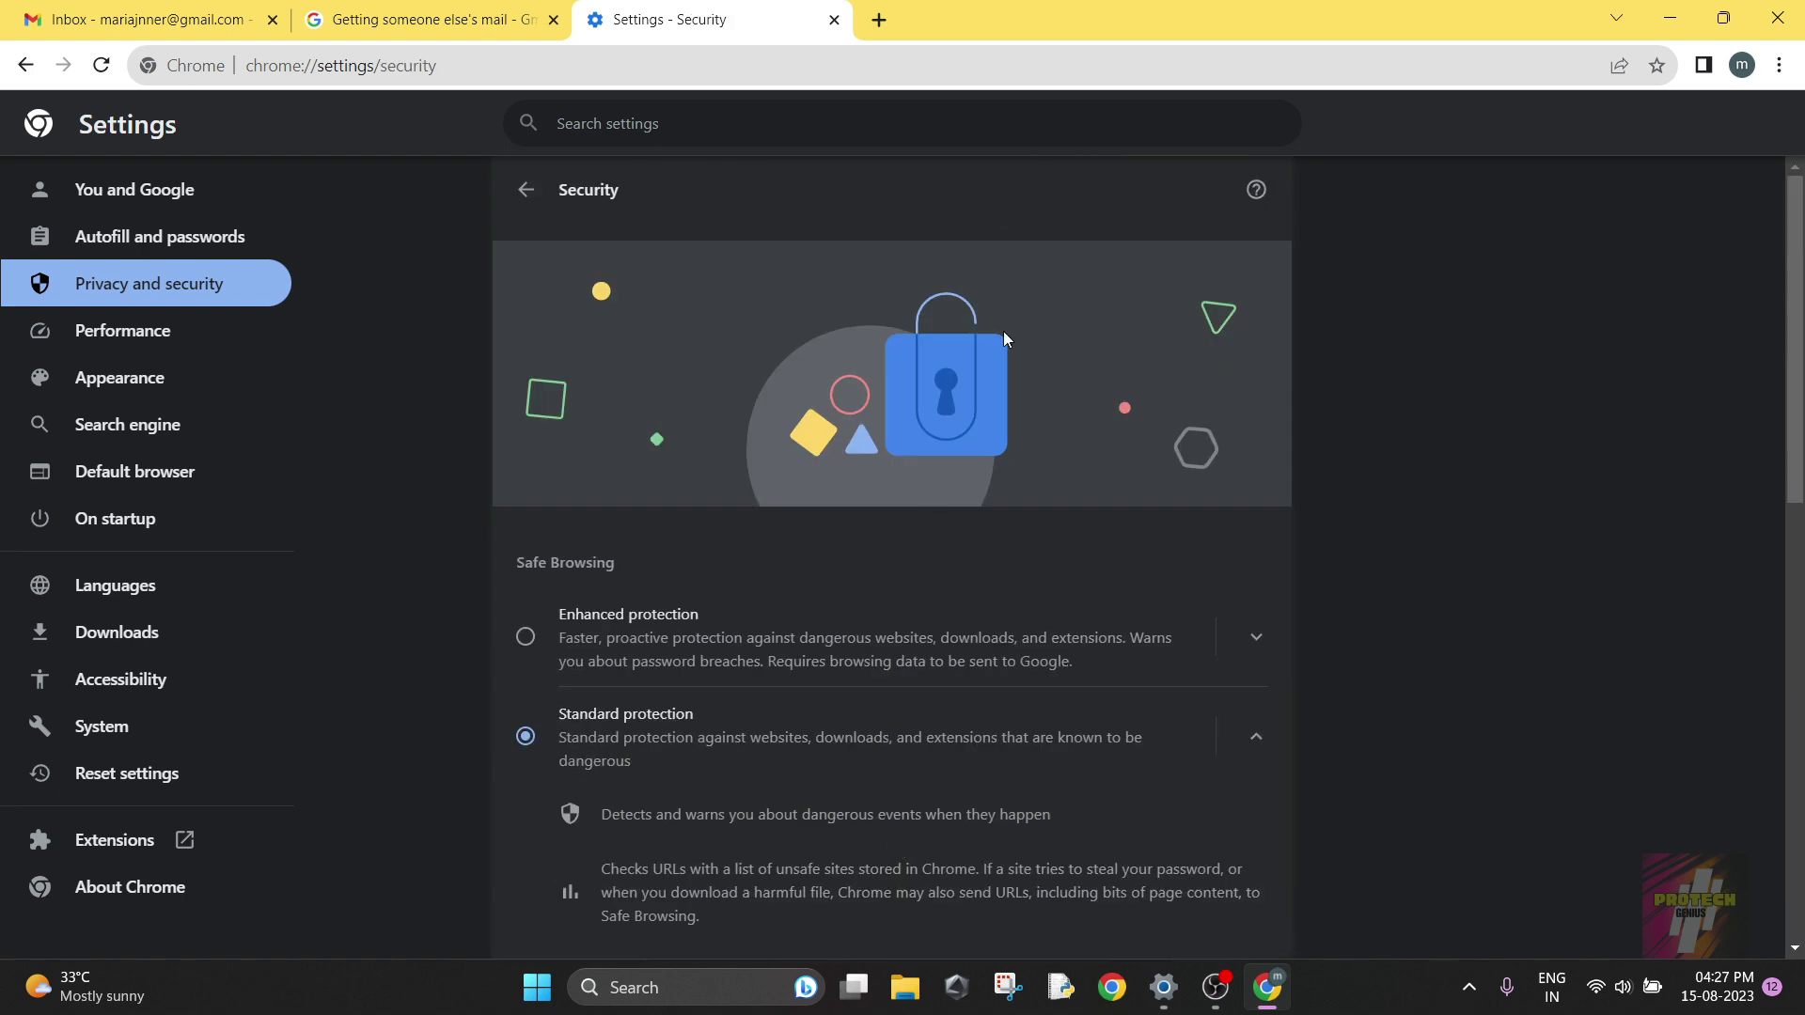
{"action": "scroll", "coordinate": [1568, 375], "scroll_direction": "down", "scroll_amount": 1}
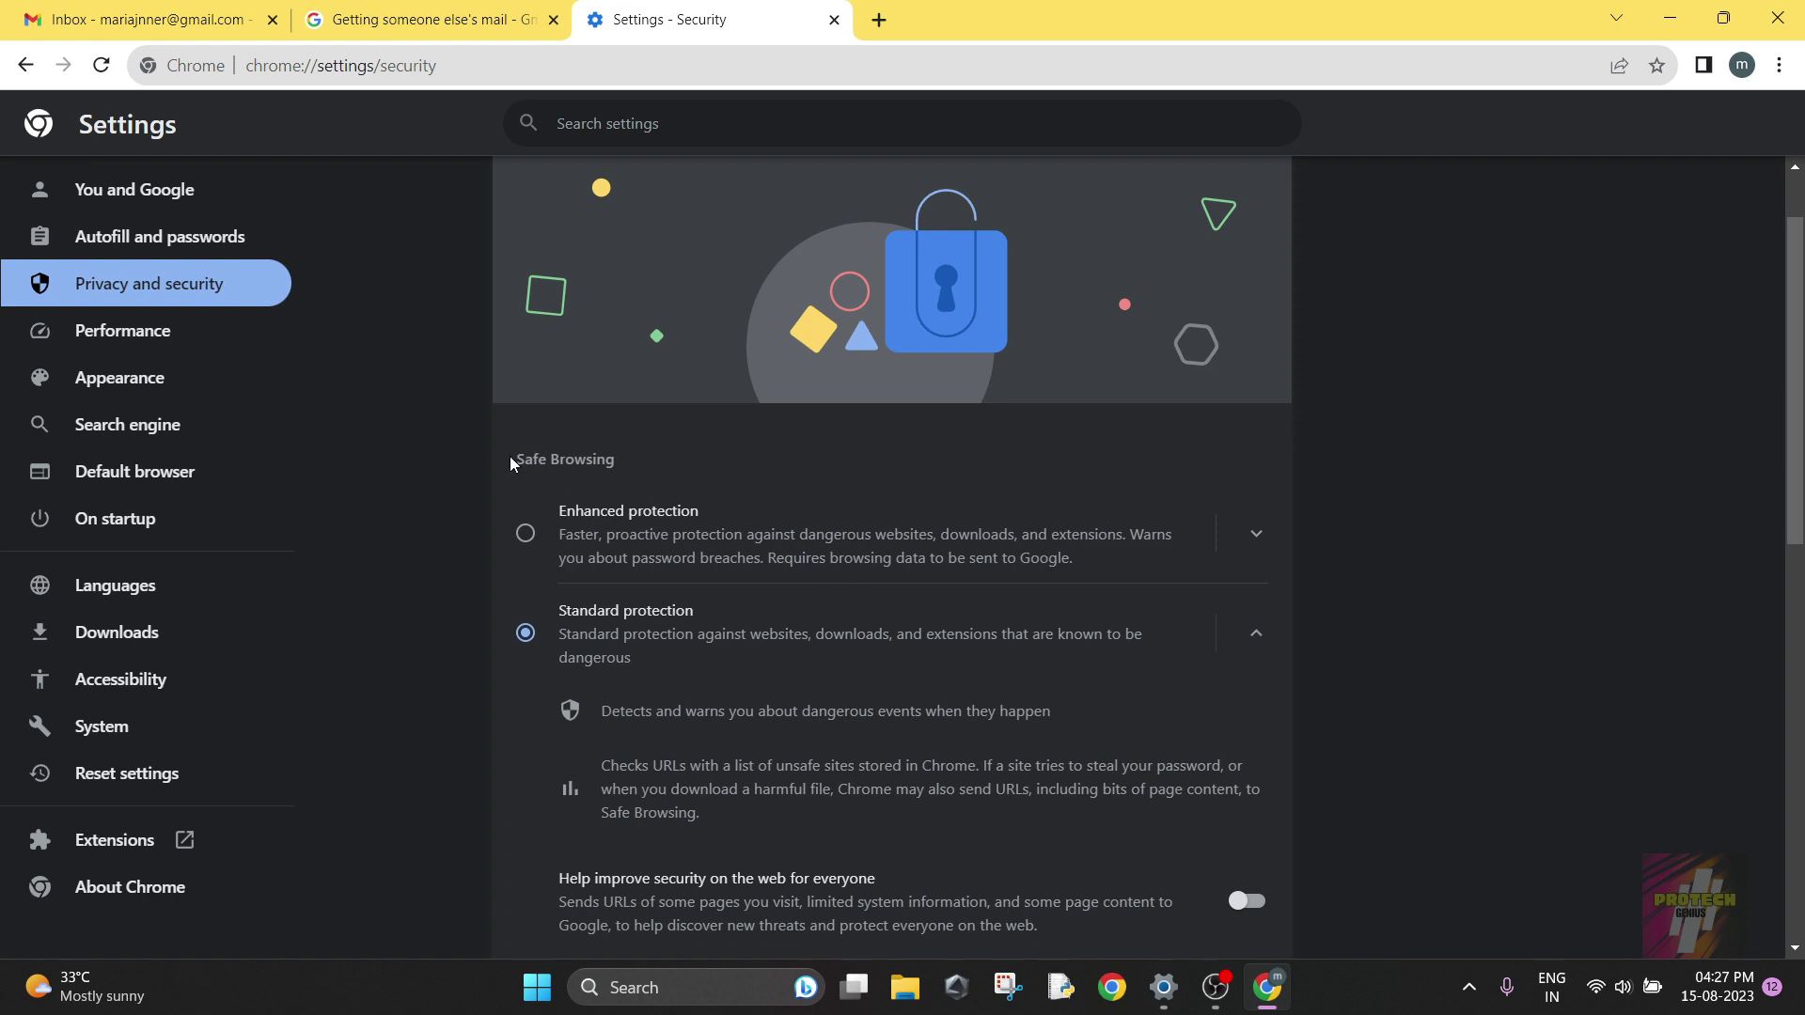
{"action": "scroll", "coordinate": [856, 639], "scroll_direction": "down", "scroll_amount": 2}
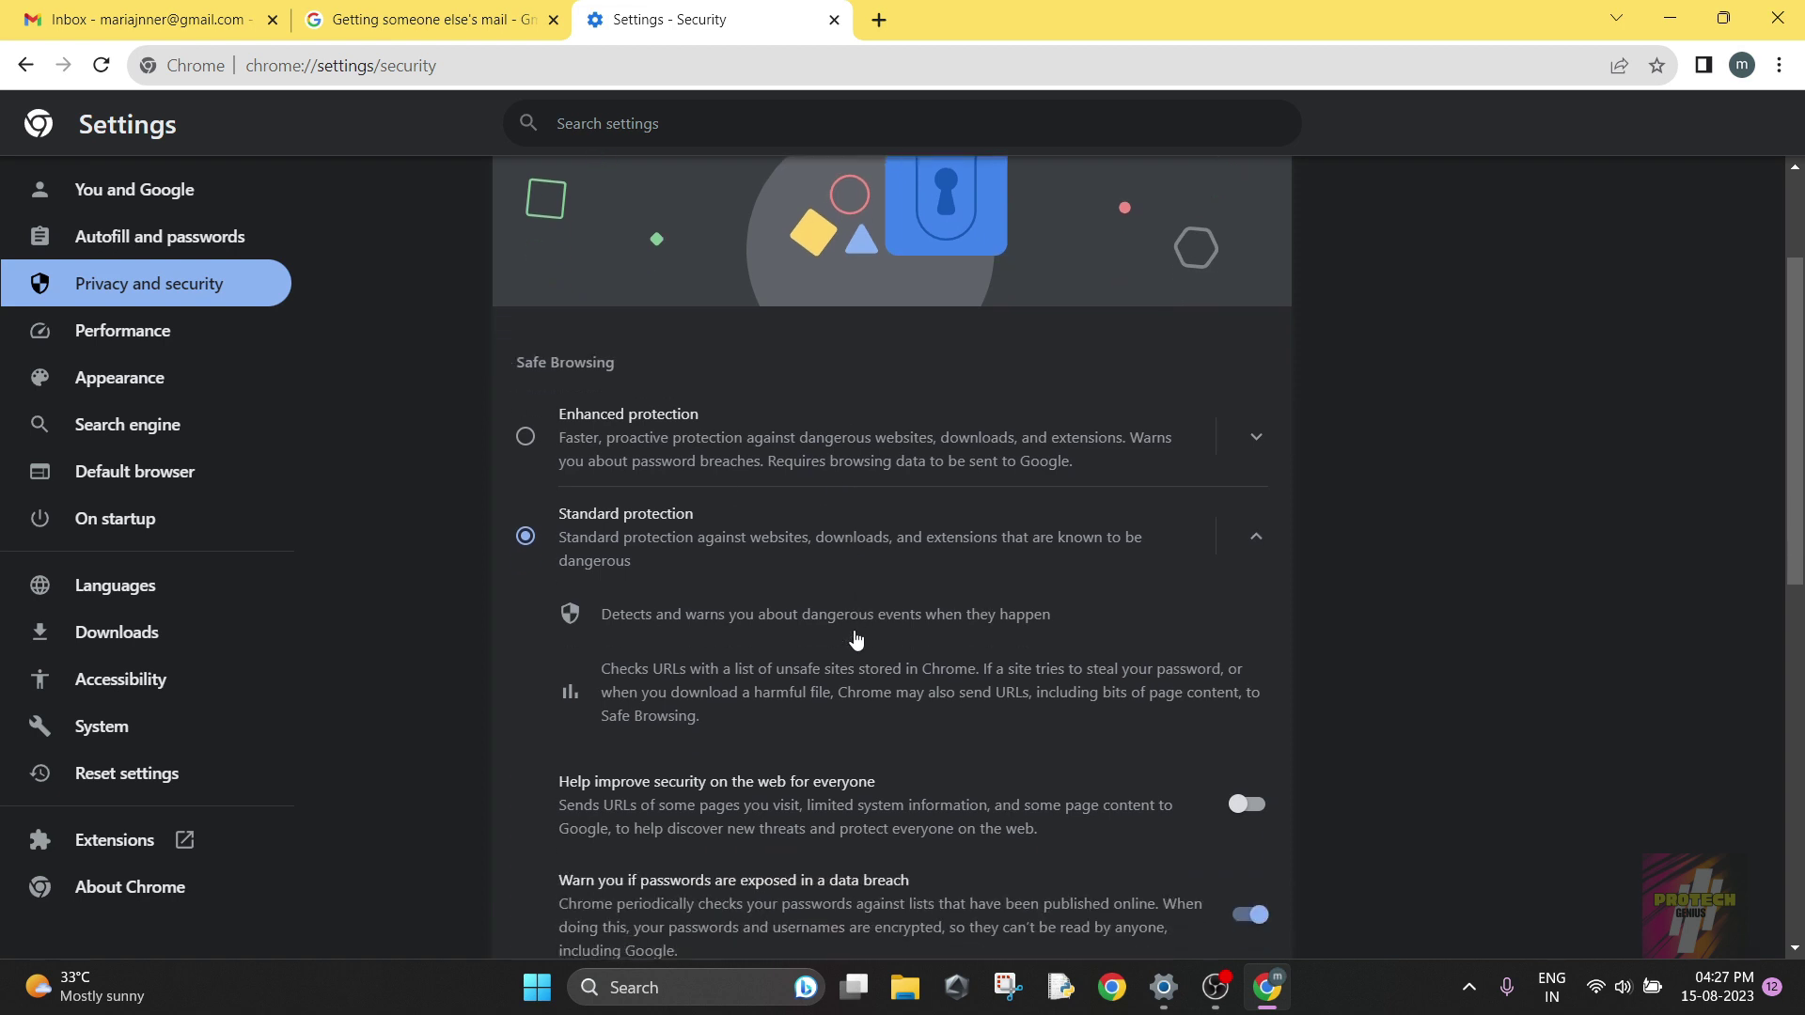
{"action": "scroll", "coordinate": [856, 639], "scroll_direction": "down", "scroll_amount": 3}
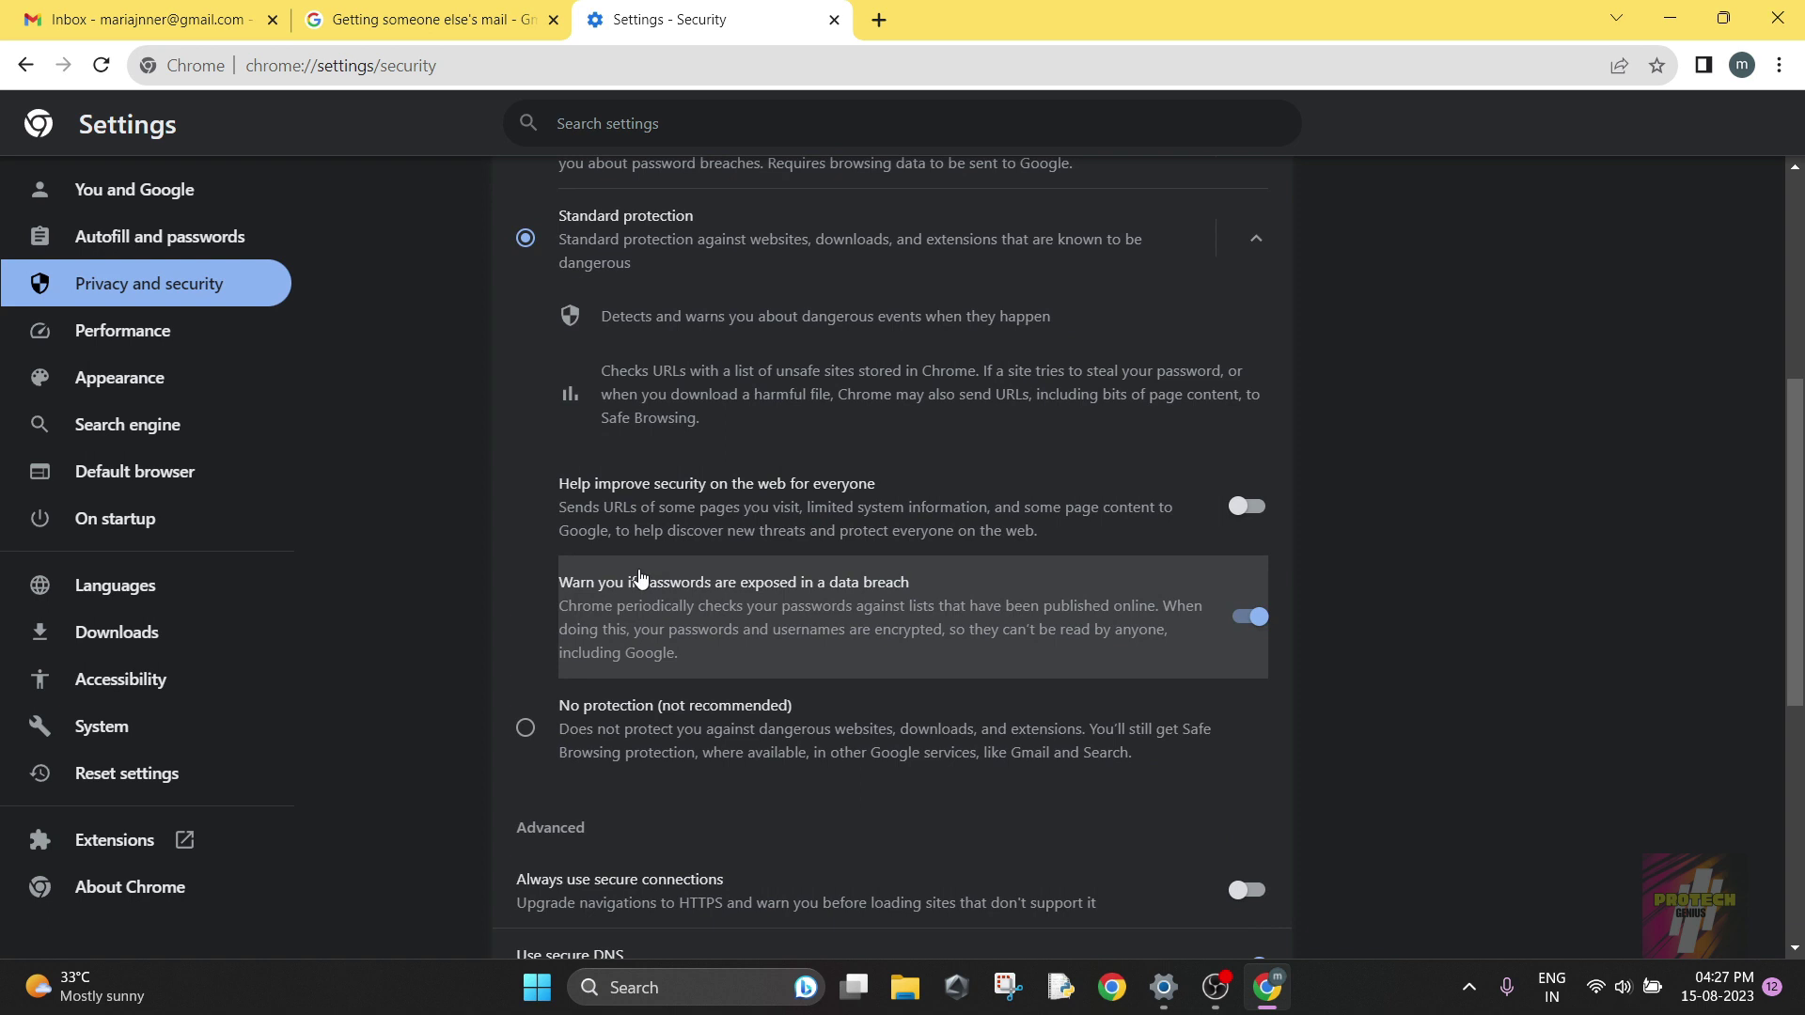
{"action": "scroll", "coordinate": [641, 577], "scroll_direction": "up", "scroll_amount": 5}
{"action": "scroll", "coordinate": [641, 577], "scroll_direction": "down", "scroll_amount": 2}
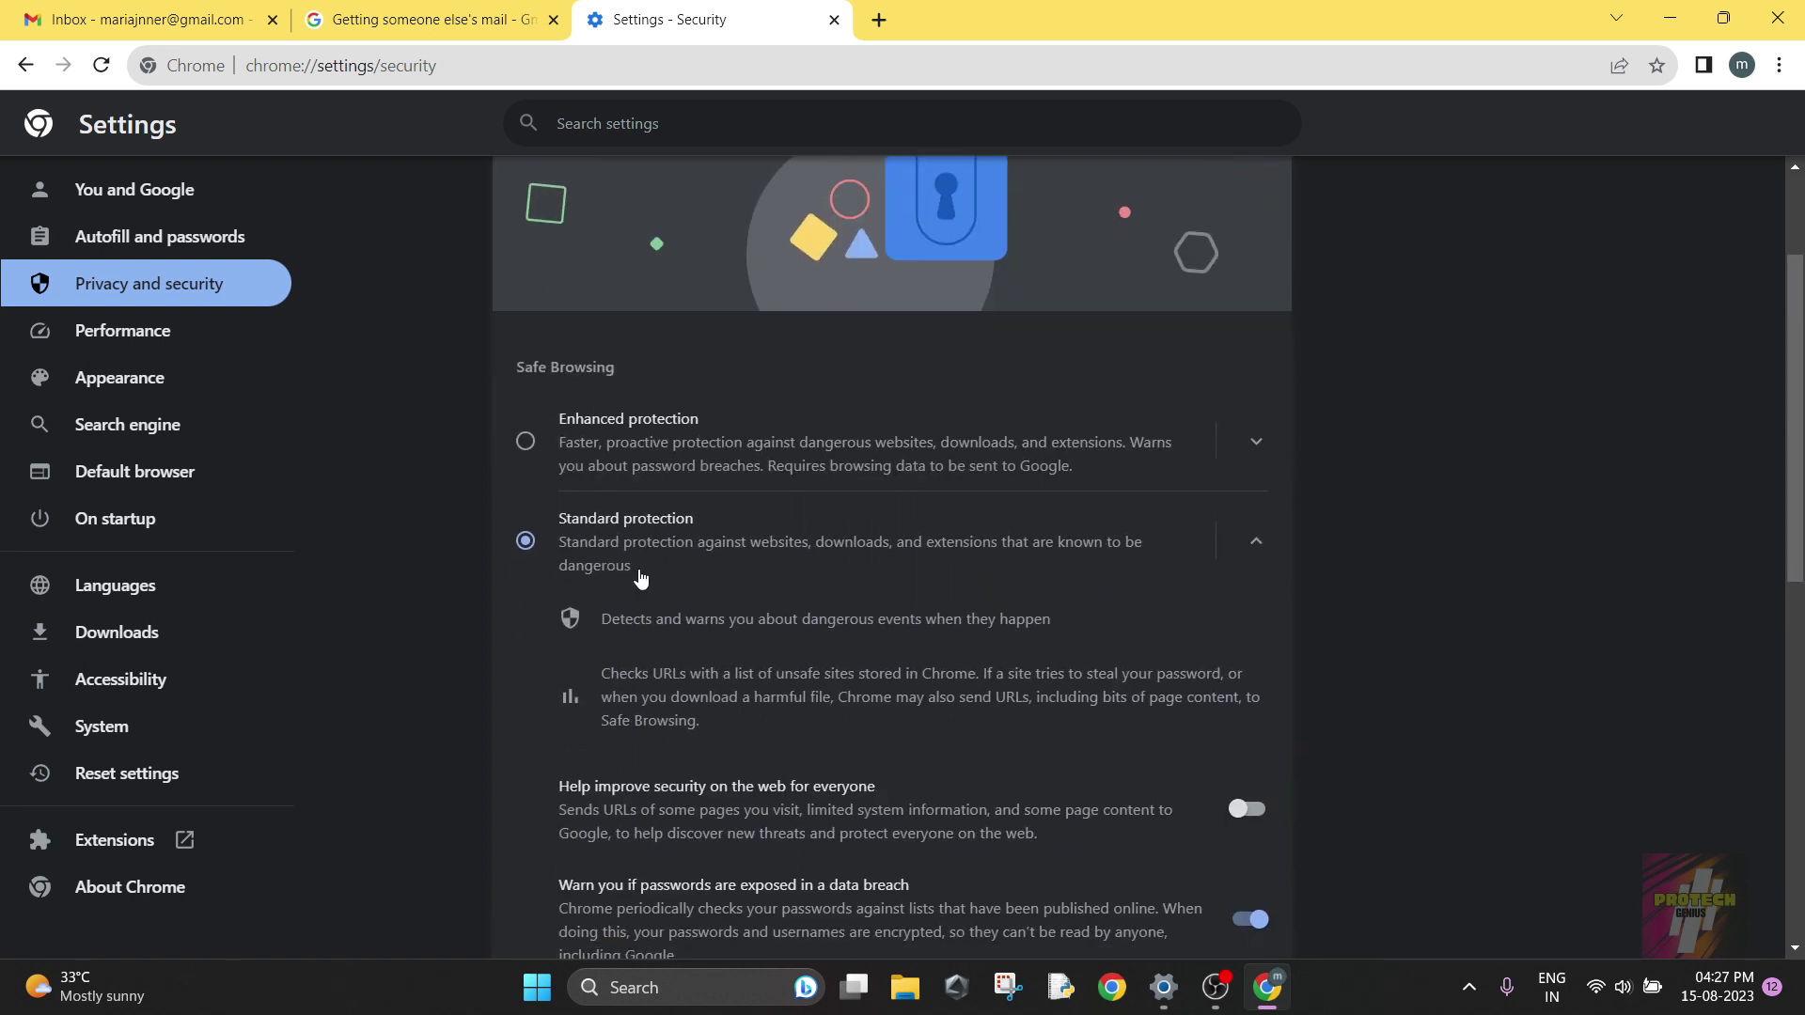
{"action": "left_click", "coordinate": [1255, 442]}
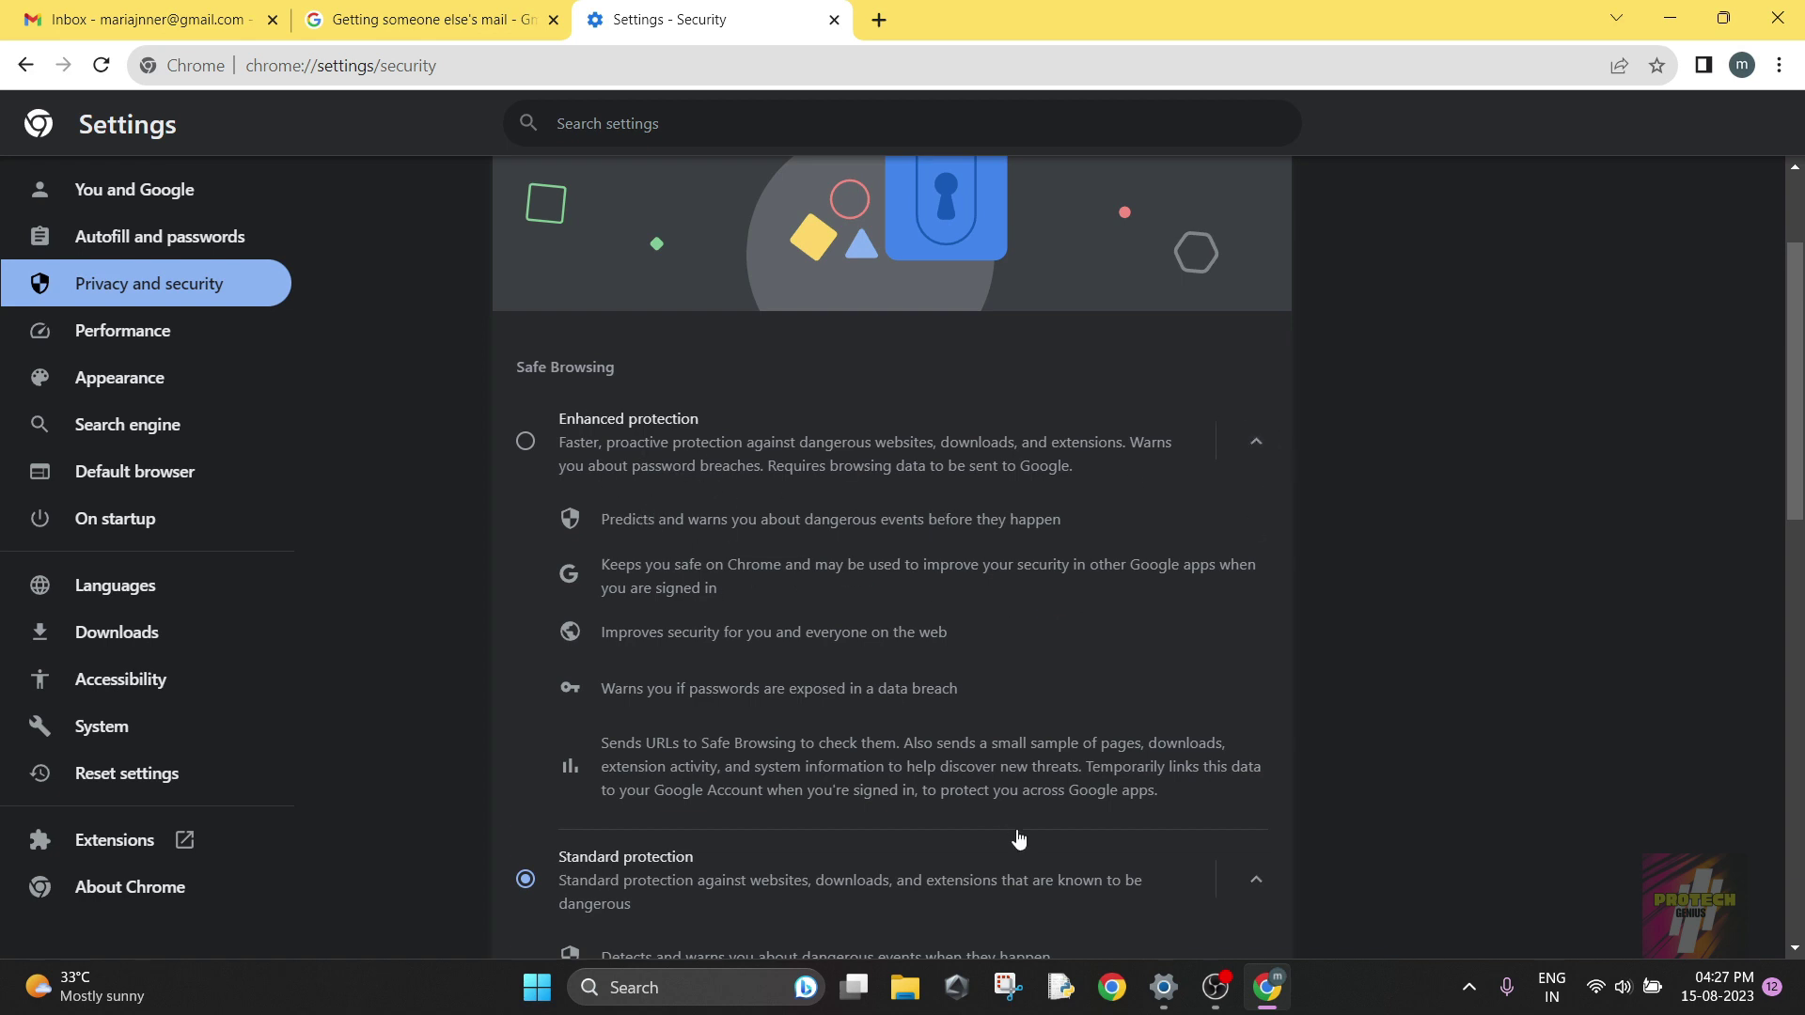
{"action": "left_click", "coordinate": [1254, 444]}
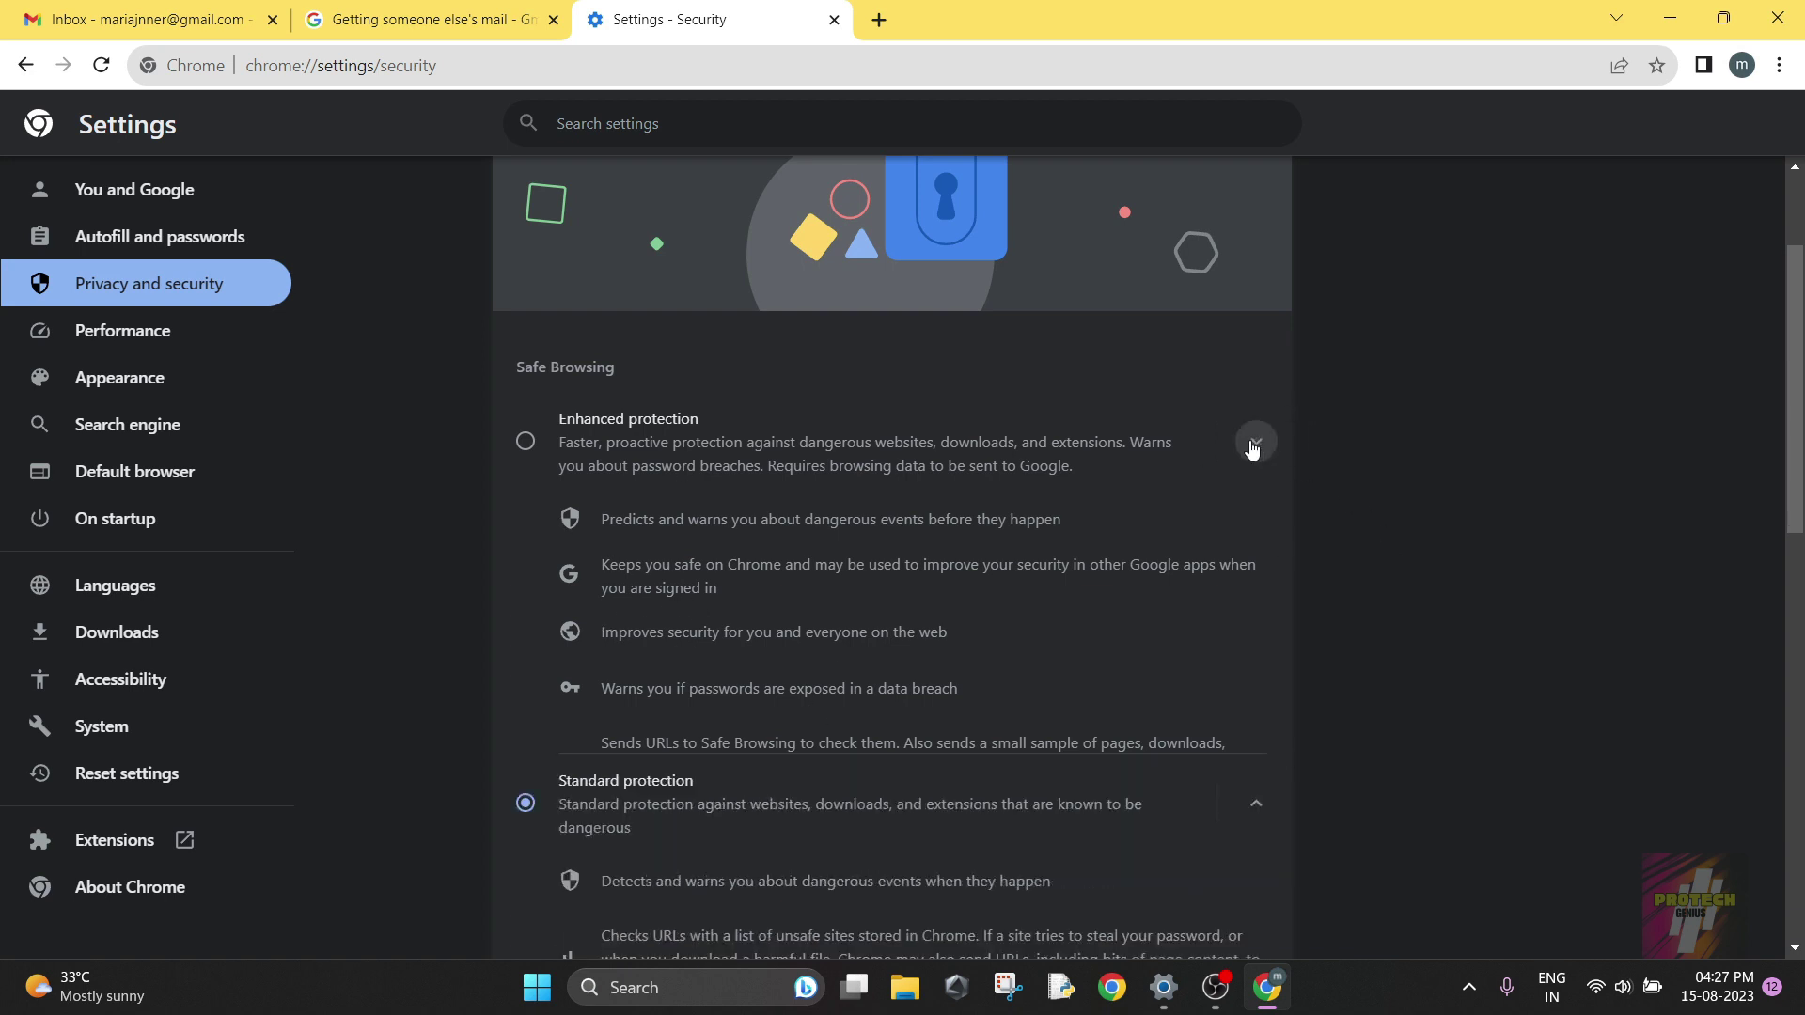
{"action": "scroll", "coordinate": [686, 674], "scroll_direction": "down", "scroll_amount": 2}
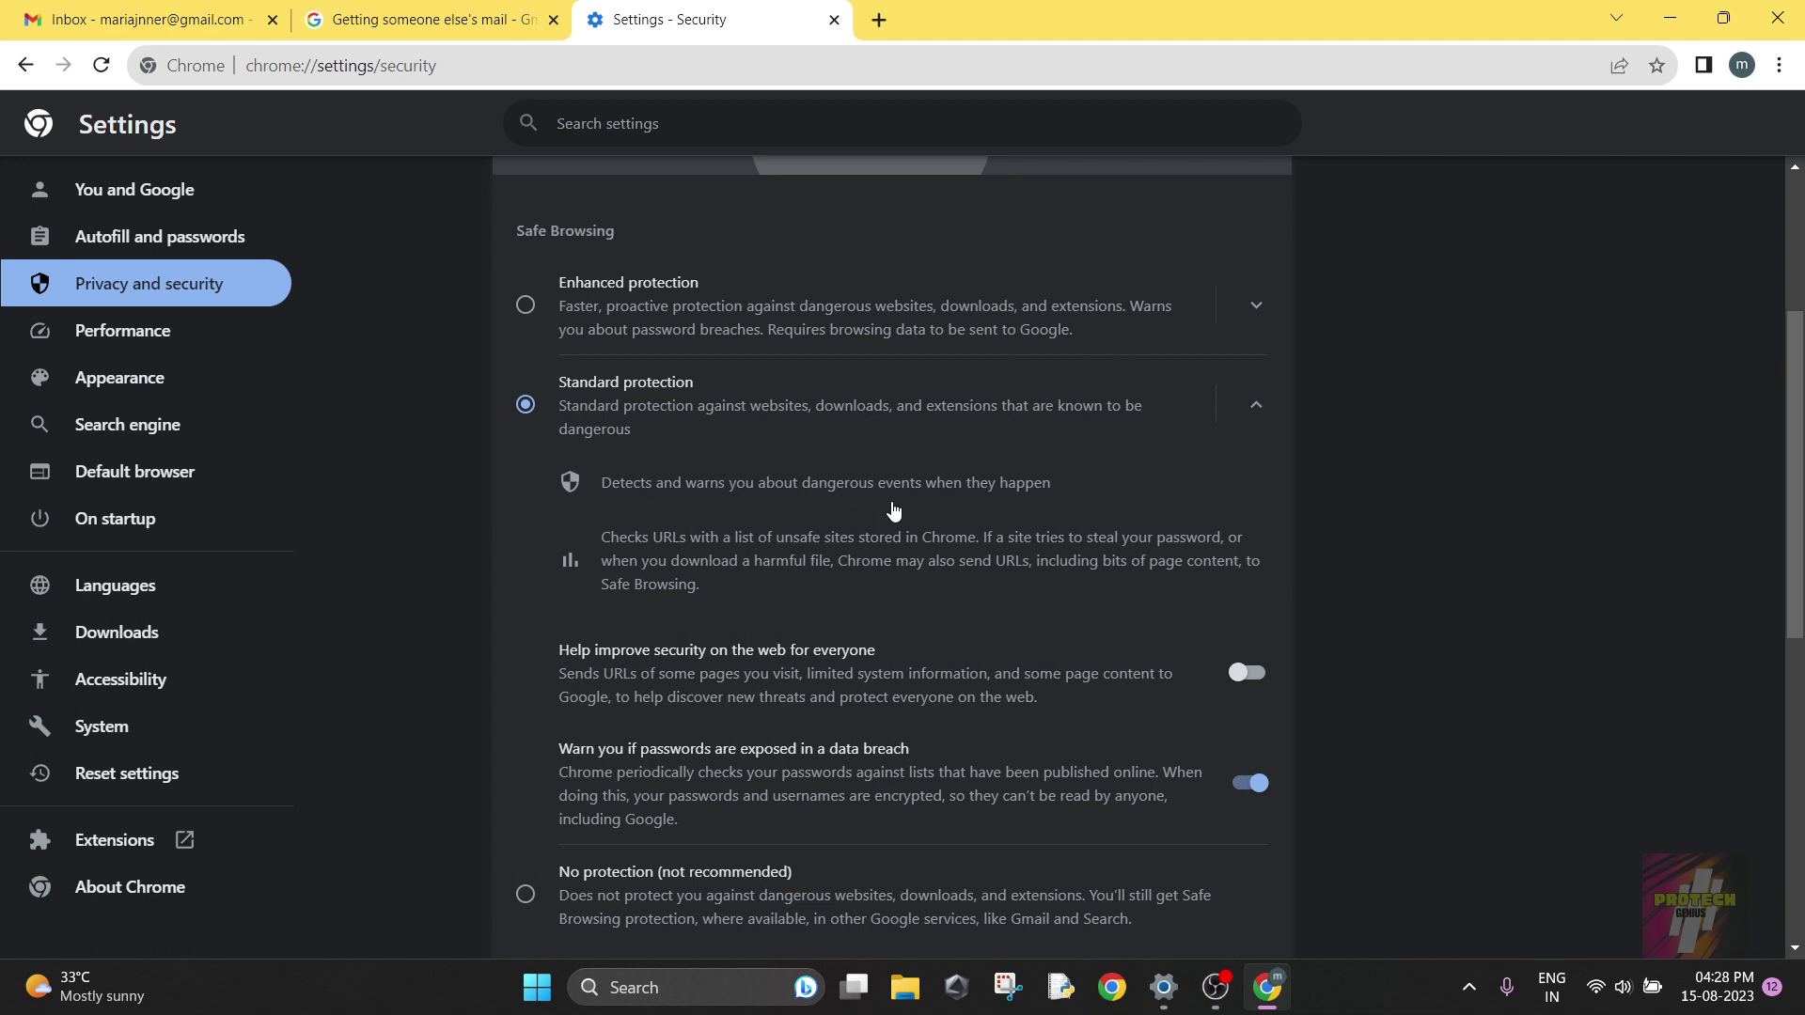
{"action": "scroll", "coordinate": [893, 511], "scroll_direction": "down", "scroll_amount": 1}
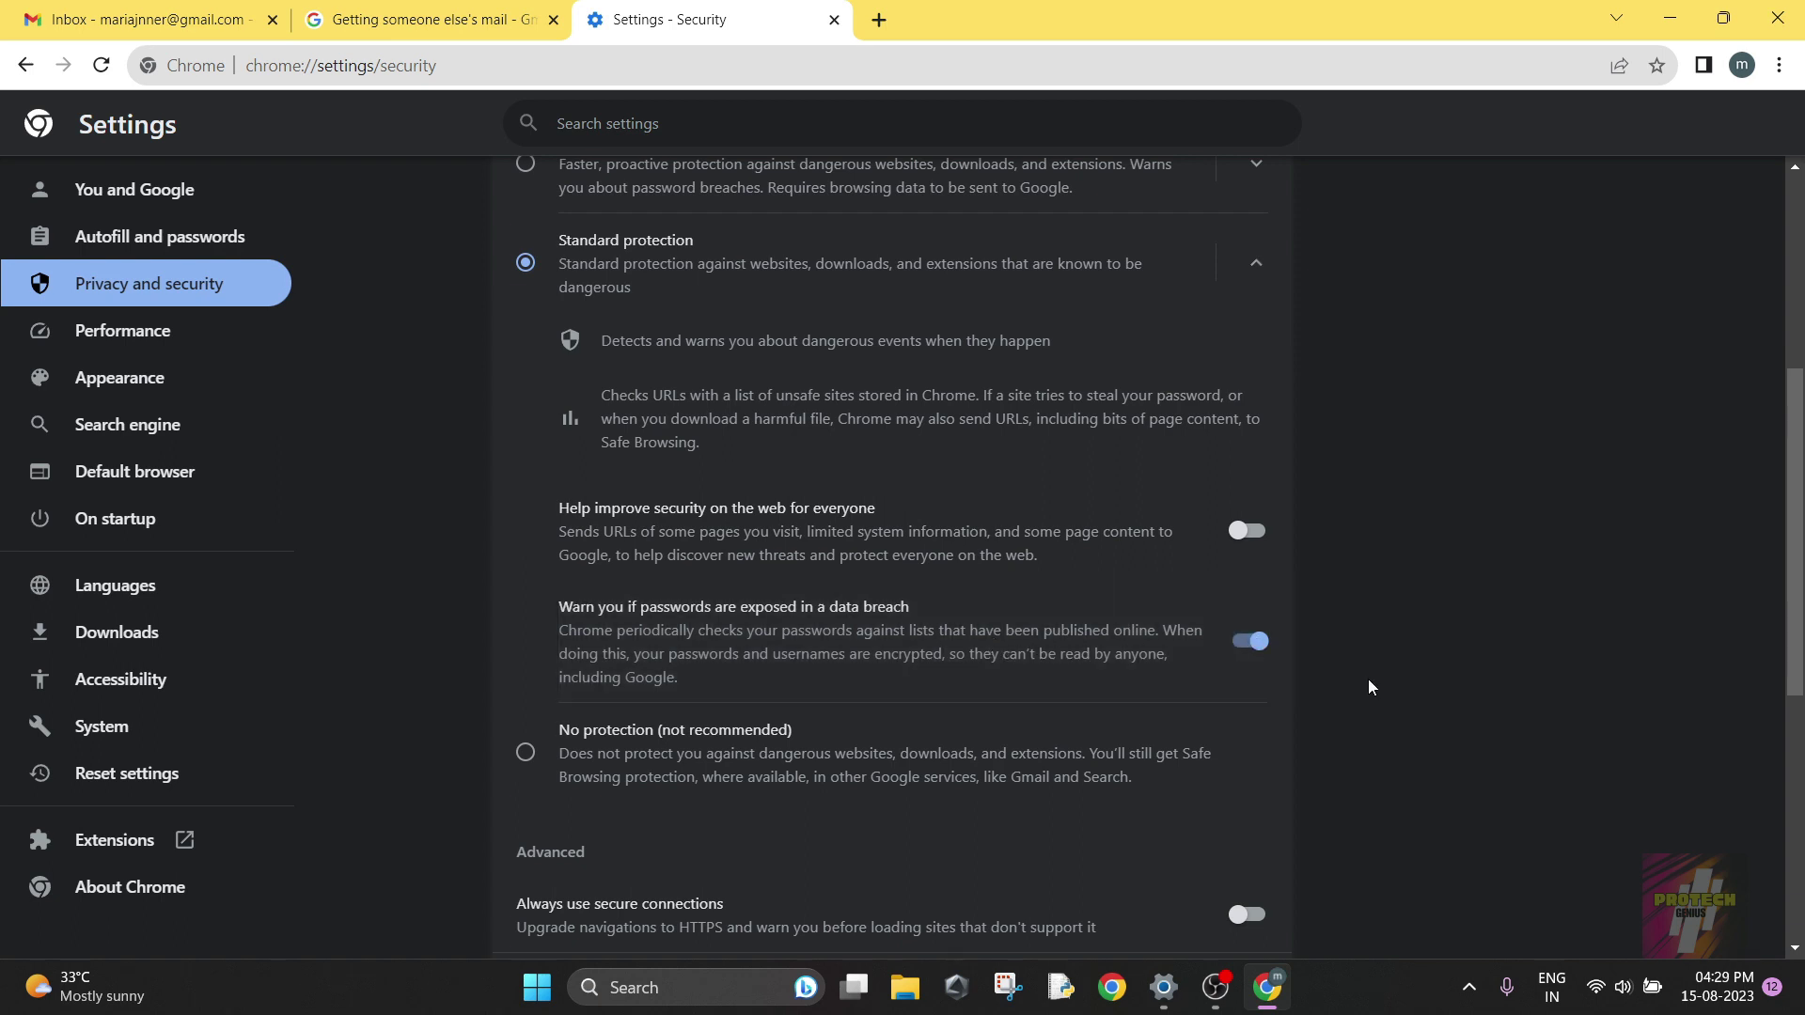
{"action": "scroll", "coordinate": [1368, 682], "scroll_direction": "down", "scroll_amount": 2}
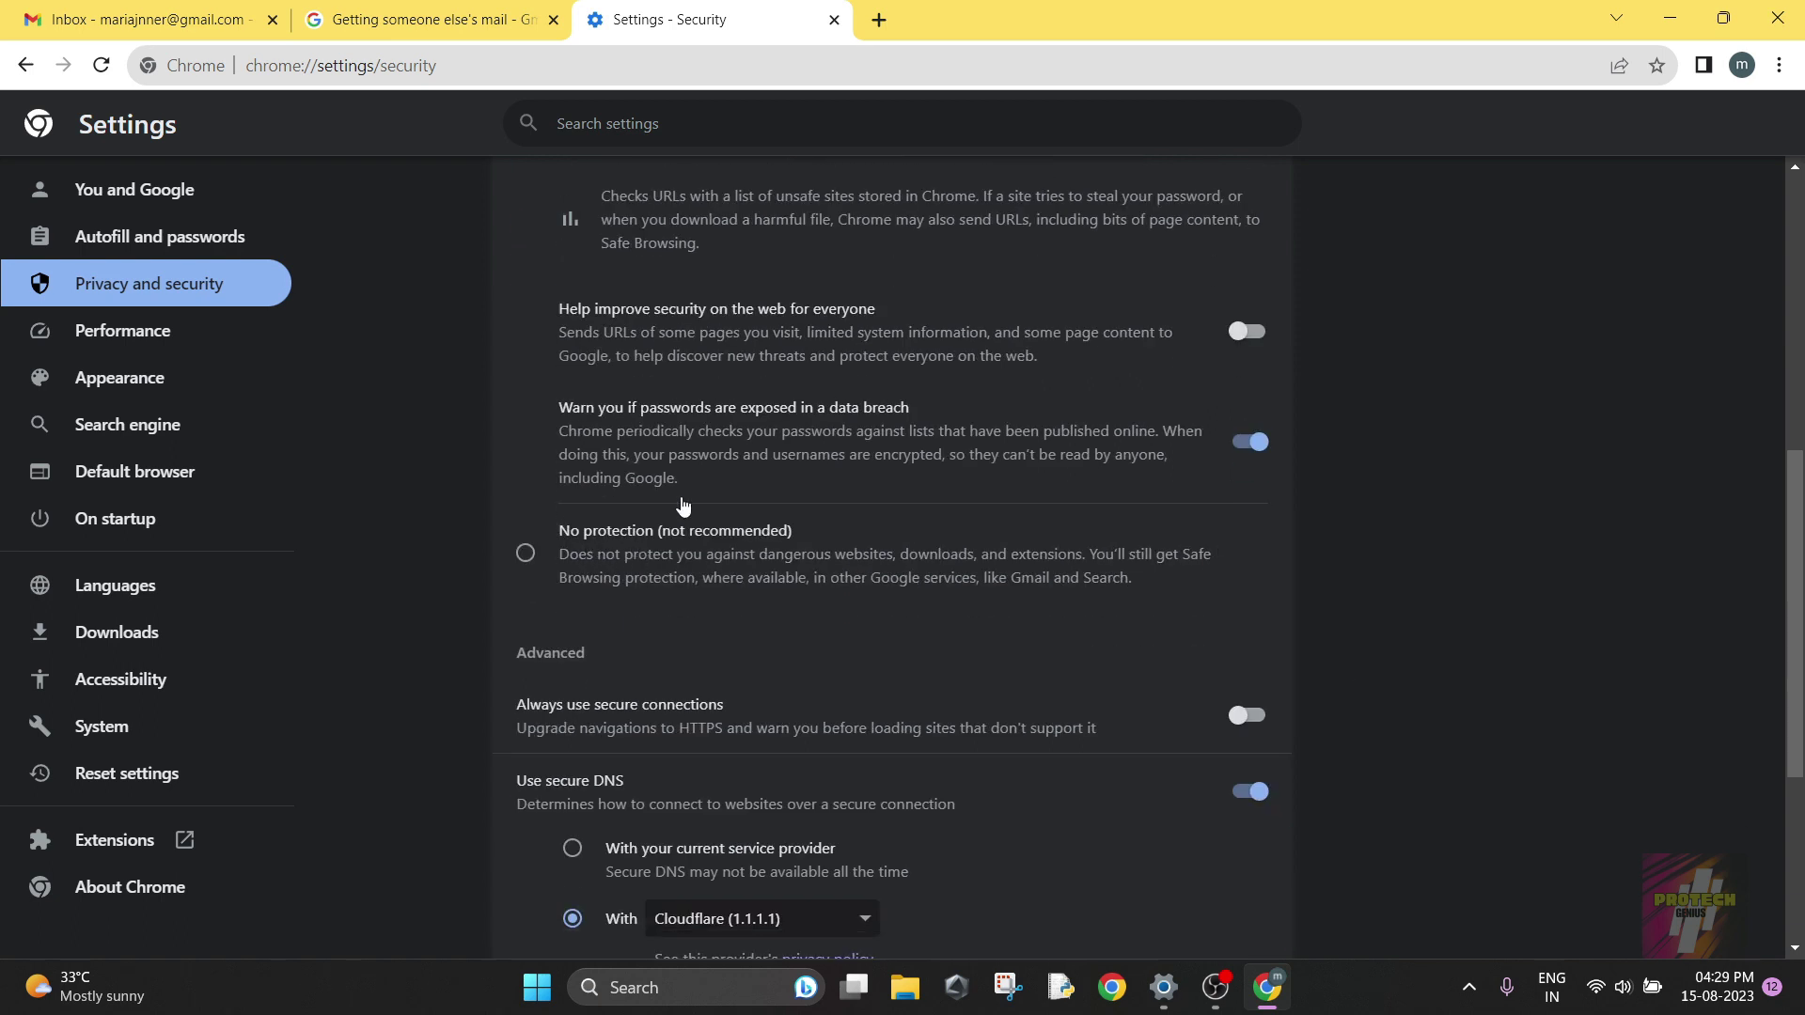
{"action": "scroll", "coordinate": [715, 470], "scroll_direction": "up", "scroll_amount": 1}
{"action": "scroll", "coordinate": [765, 378], "scroll_direction": "up", "scroll_amount": 1}
{"action": "scroll", "coordinate": [658, 564], "scroll_direction": "down", "scroll_amount": 2}
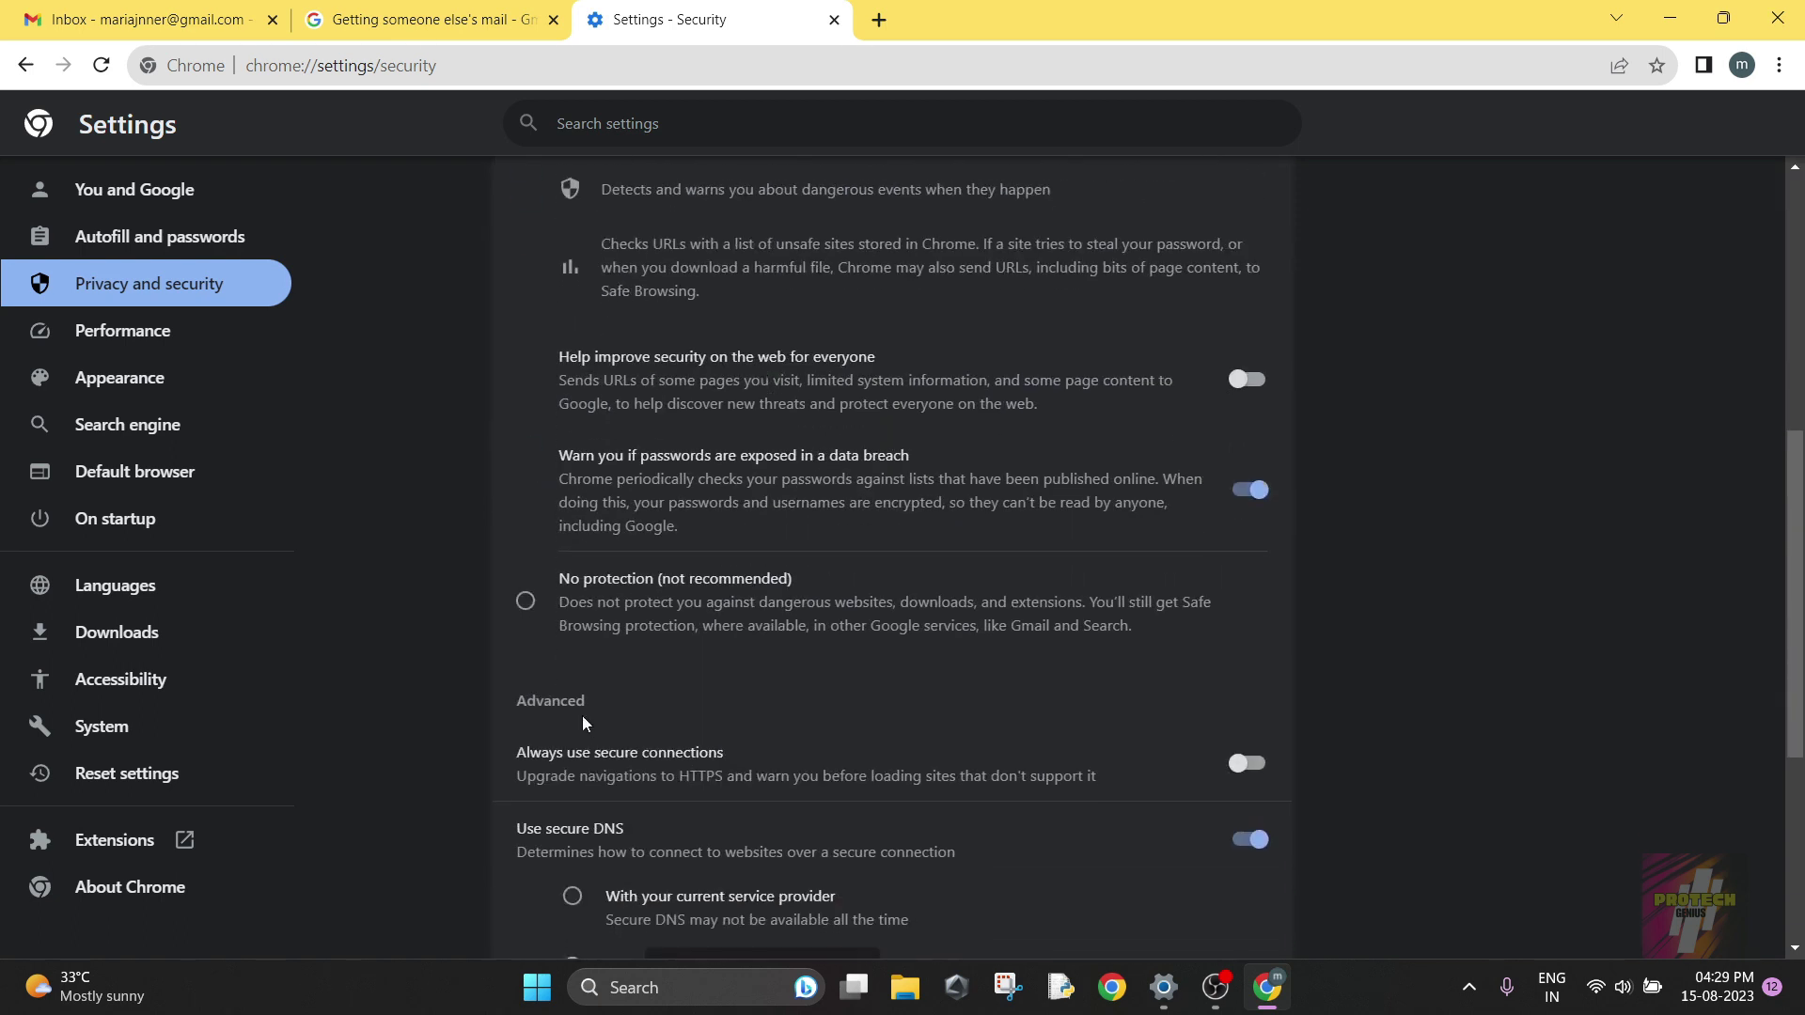
{"action": "left_click", "coordinate": [602, 623]}
{"action": "left_click", "coordinate": [1119, 604]}
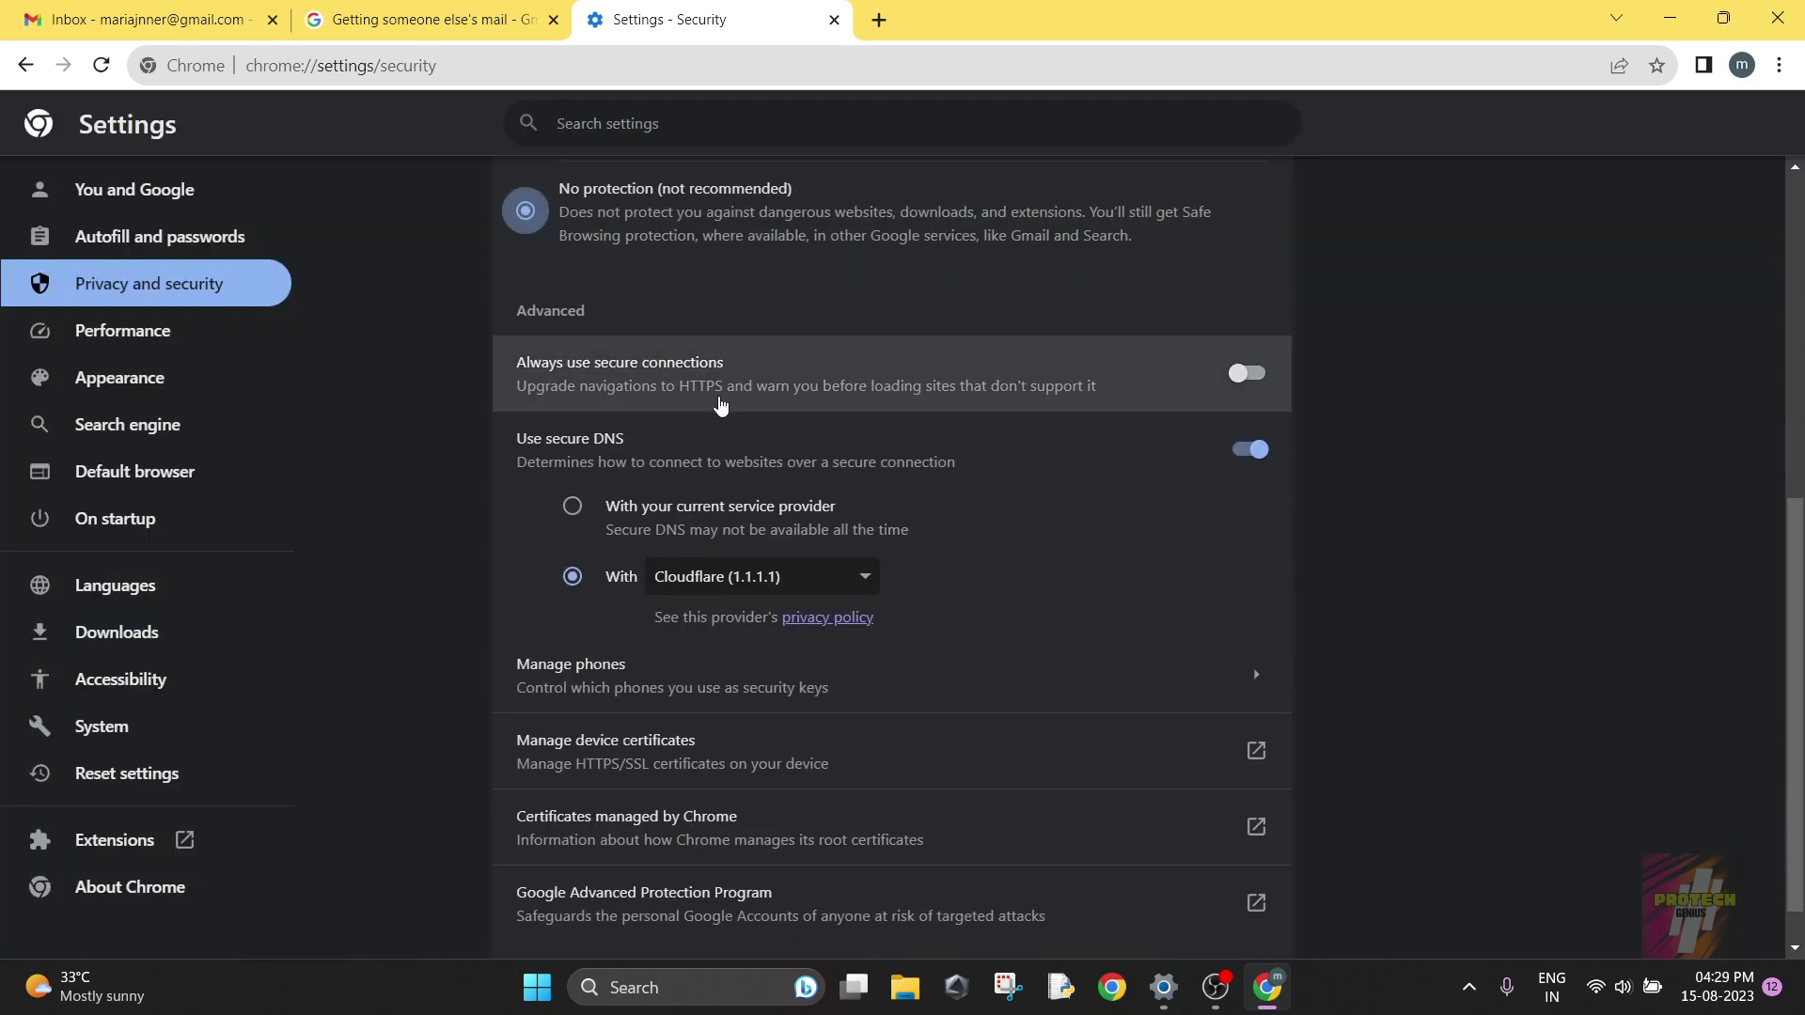
{"action": "scroll", "coordinate": [721, 404], "scroll_direction": "up", "scroll_amount": 2}
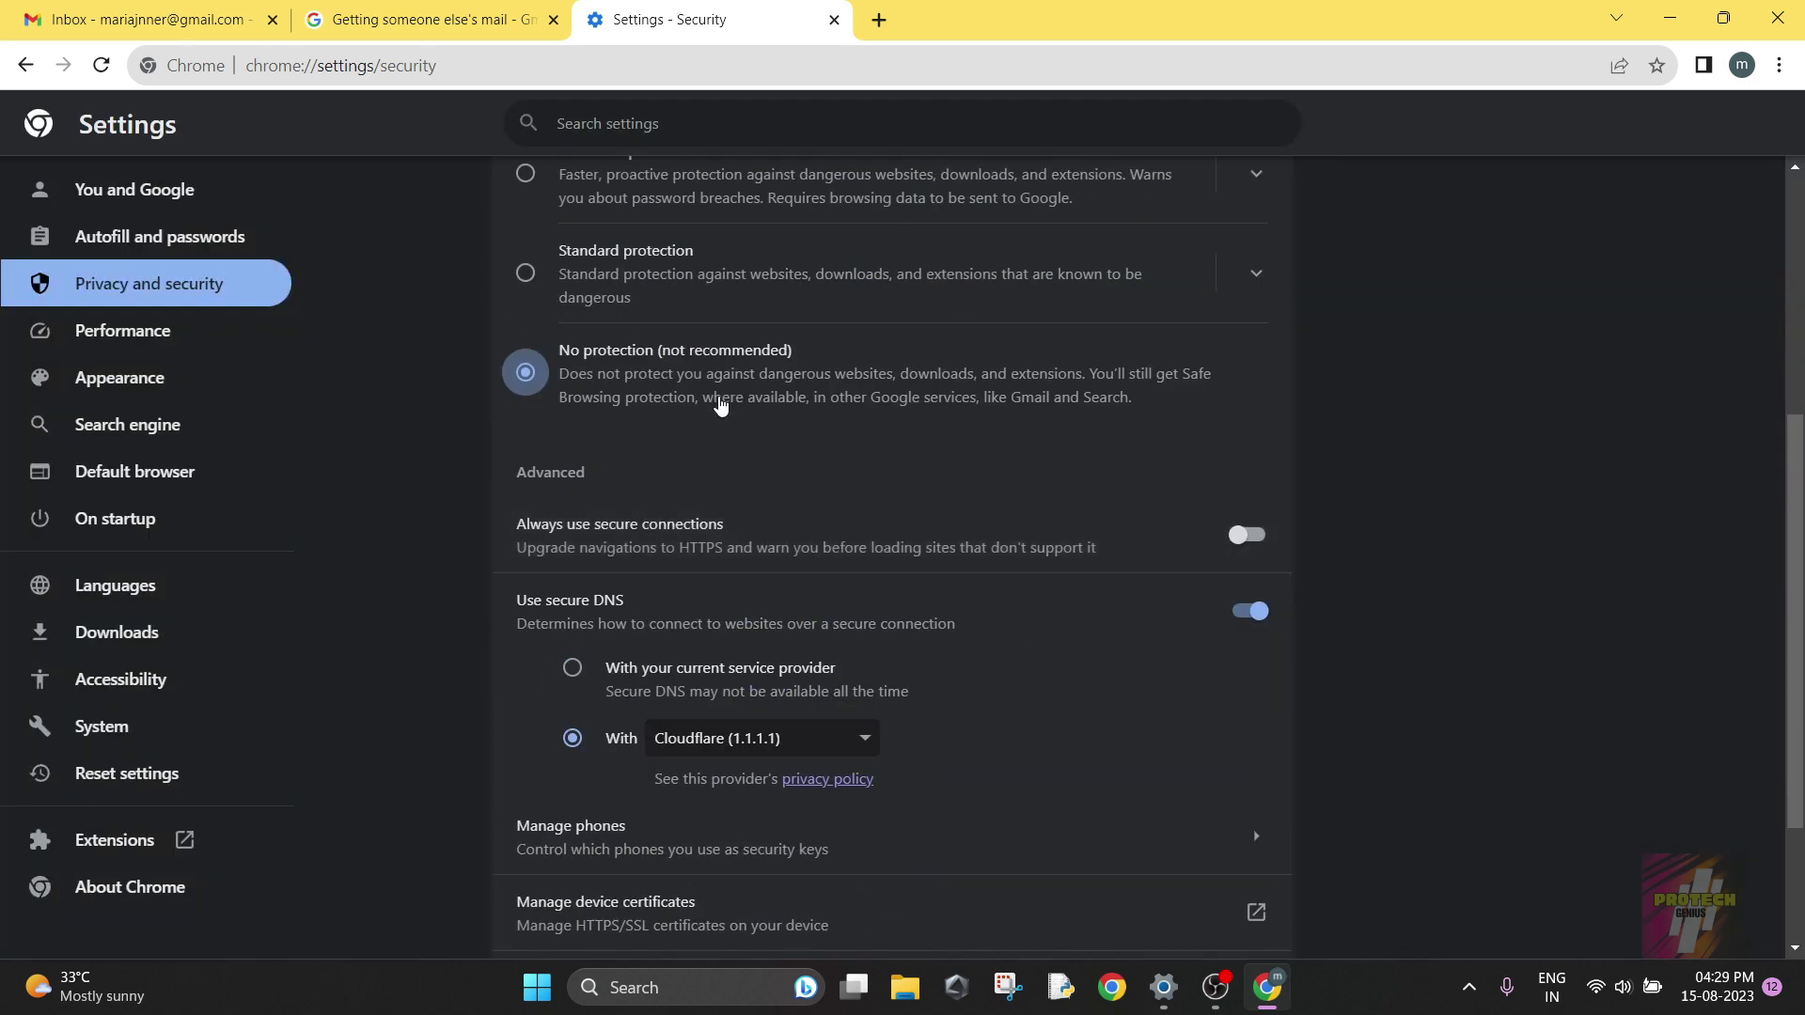
{"action": "left_click", "coordinate": [535, 282]}
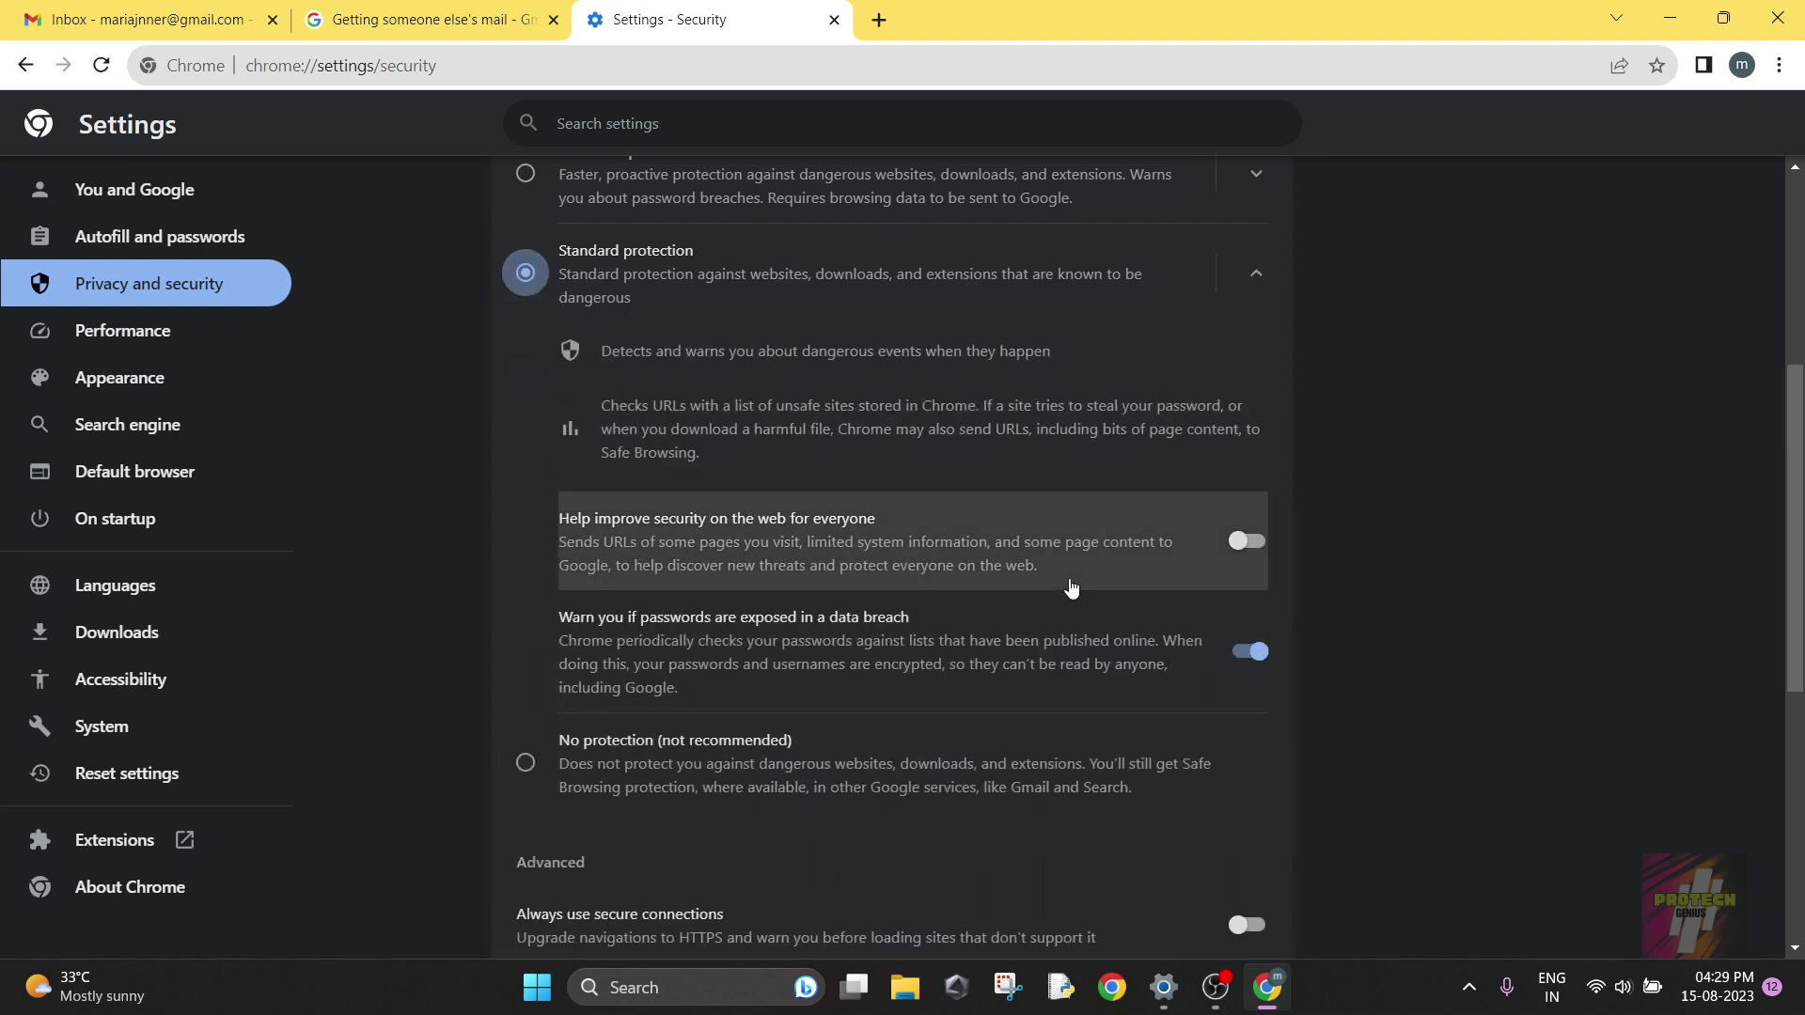
{"action": "scroll", "coordinate": [1072, 588], "scroll_direction": "down", "scroll_amount": 2}
{"action": "scroll", "coordinate": [1072, 587], "scroll_direction": "up", "scroll_amount": 3}
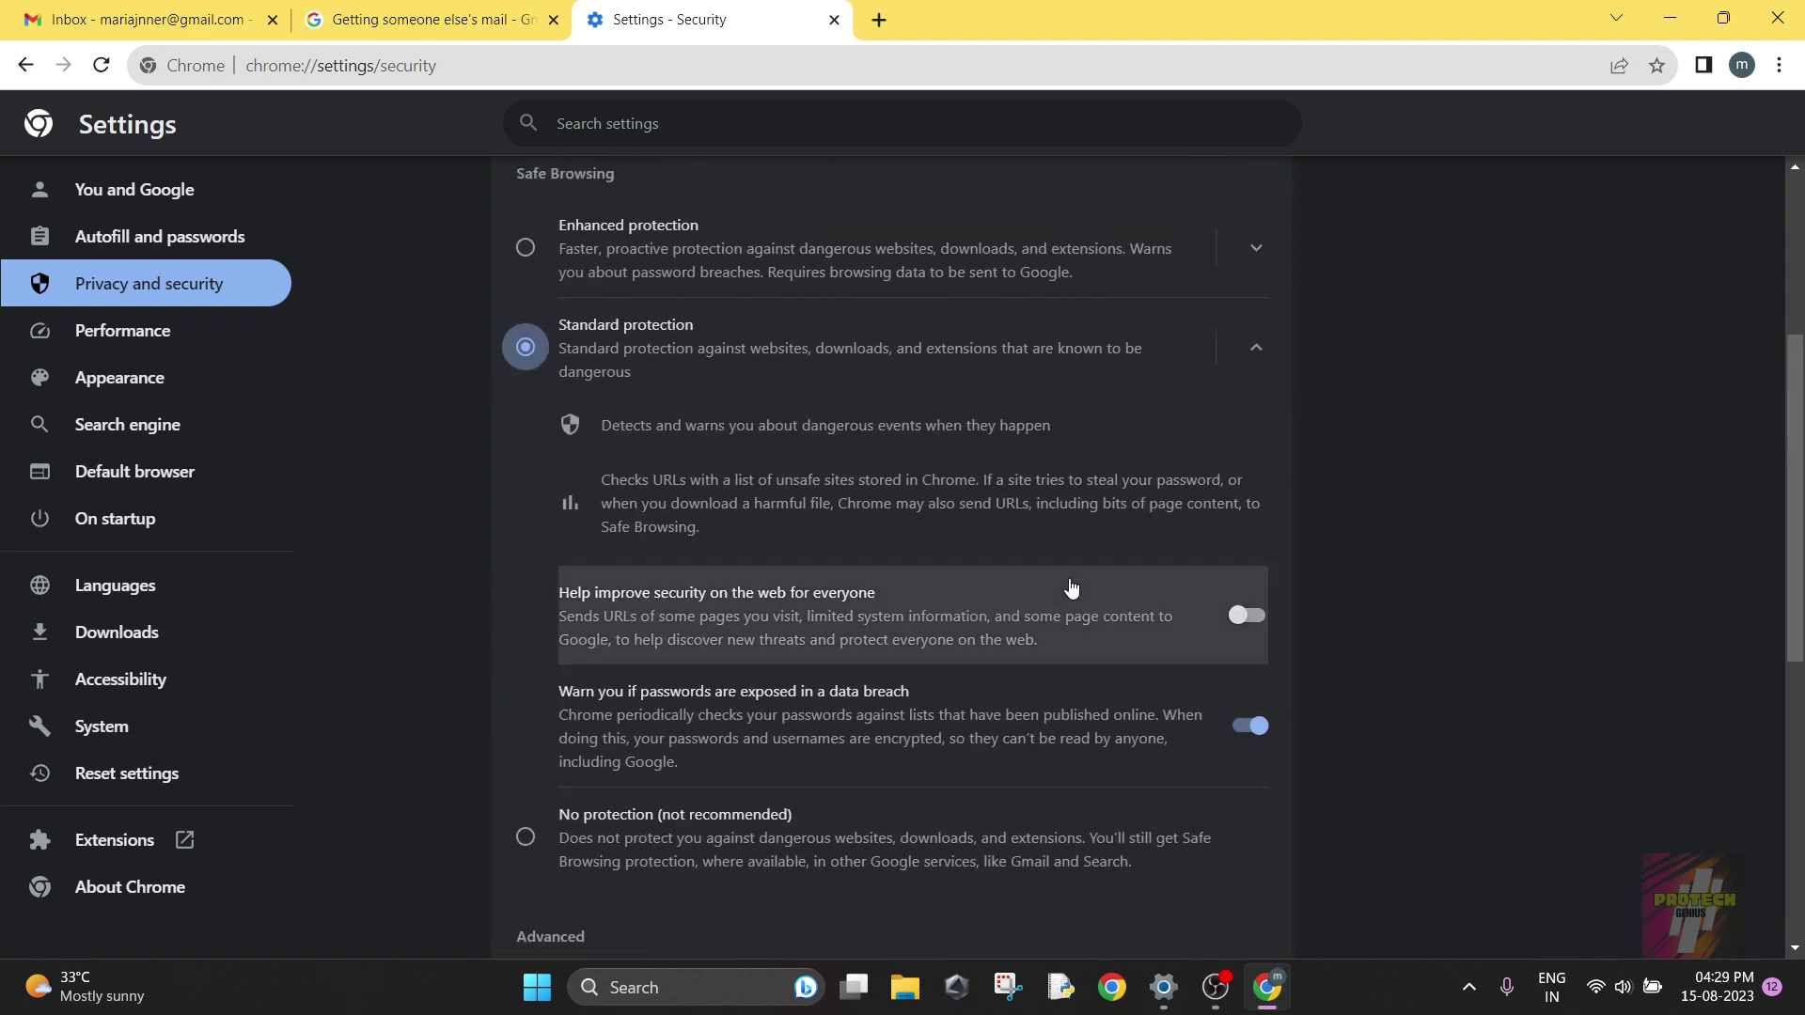